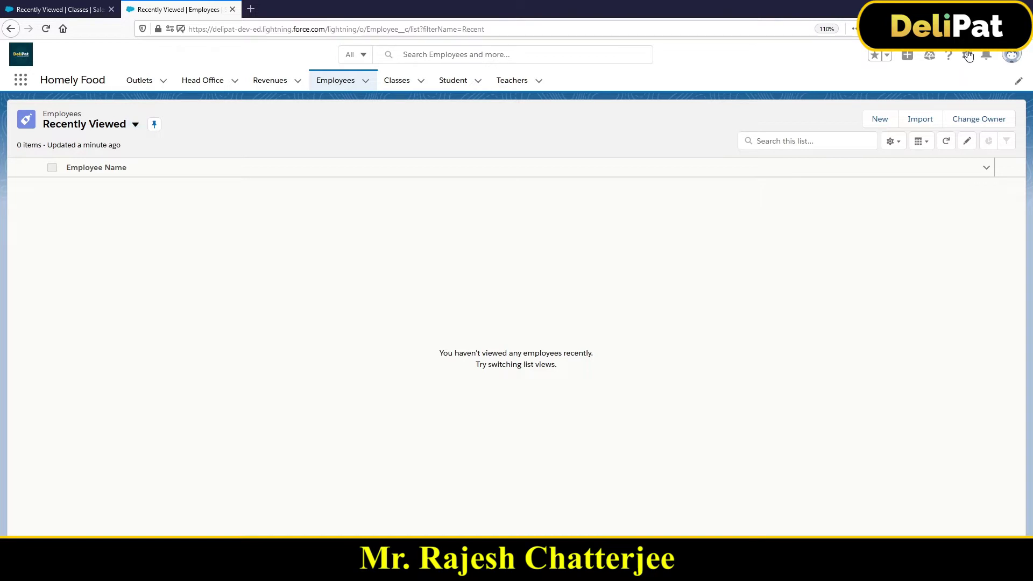
- From the Employees list in Homely Food, open the gear menu of setup options
left_click(967, 55)
- Open Setup Home in a new browser tab and put the cursor in Quick Find
left_click(921, 107)
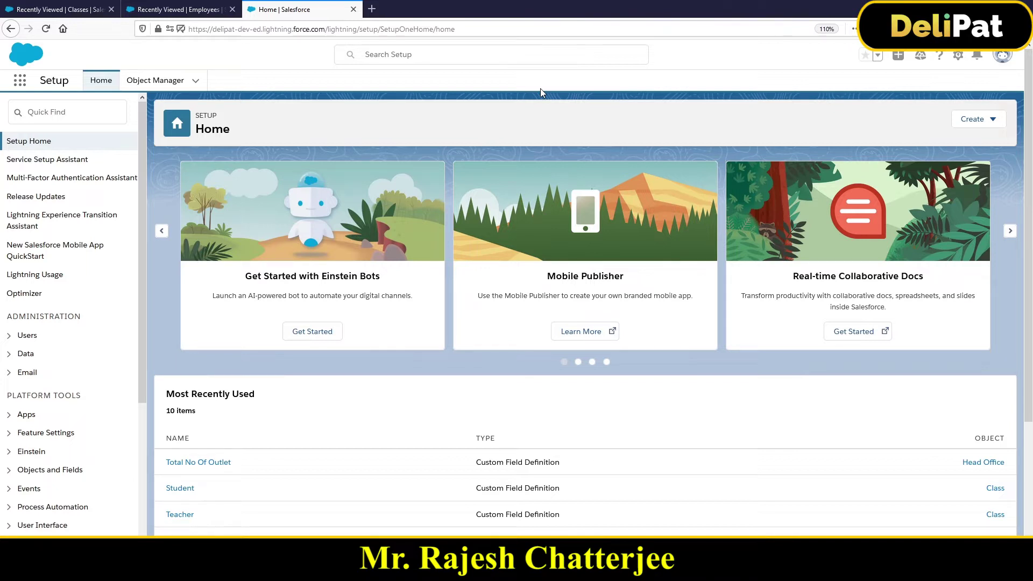
left_click(958, 56)
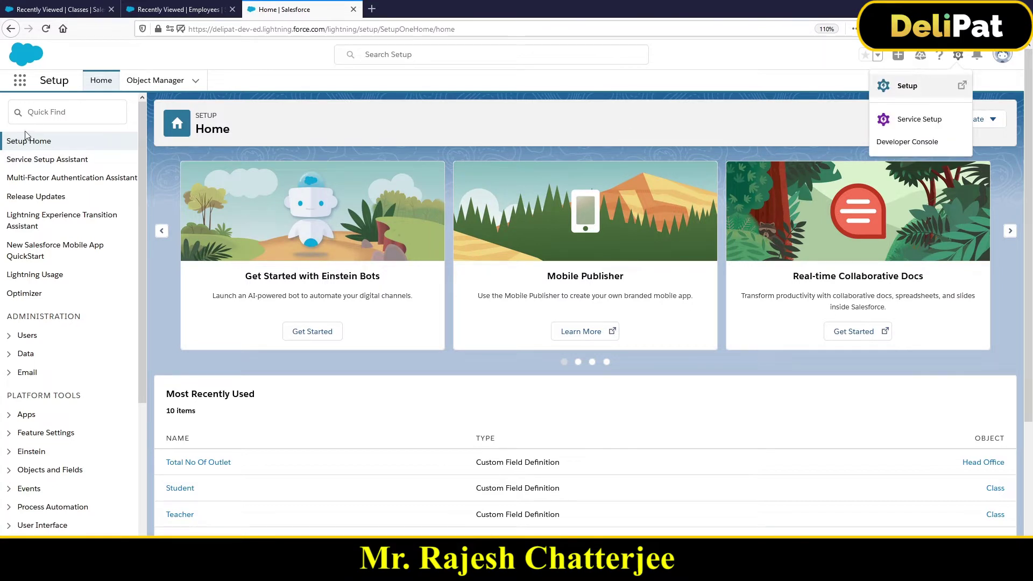
left_click(39, 119)
- Search 'duplica' in Quick Find and open the Duplicate Rules page under Duplicate Management
type("d")
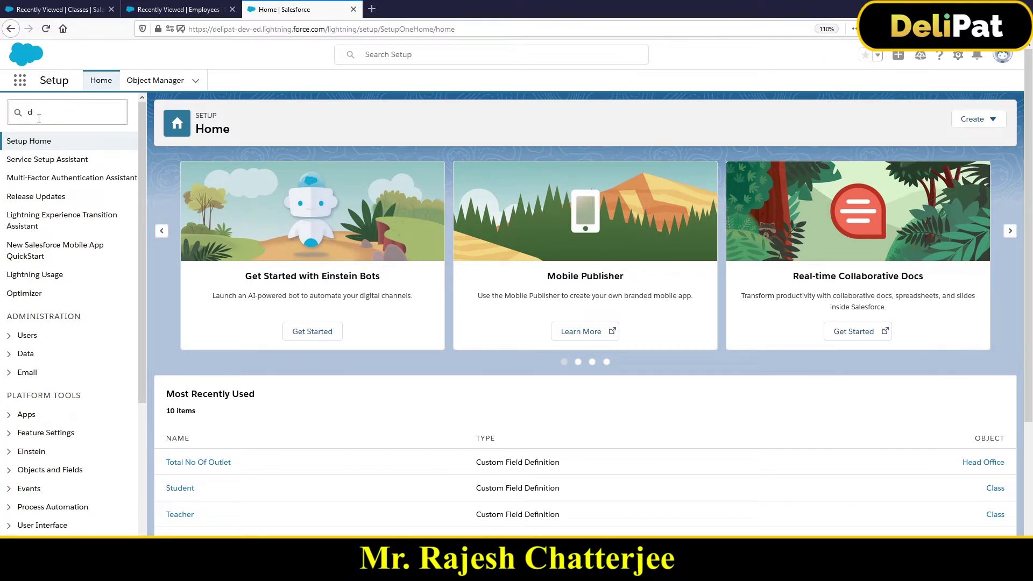
type("uplica")
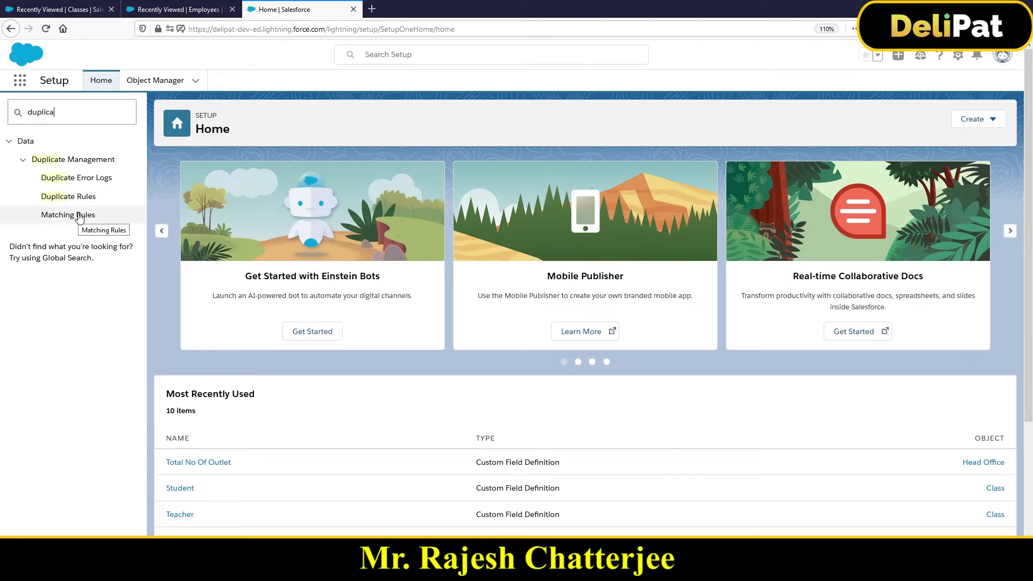
left_click(71, 203)
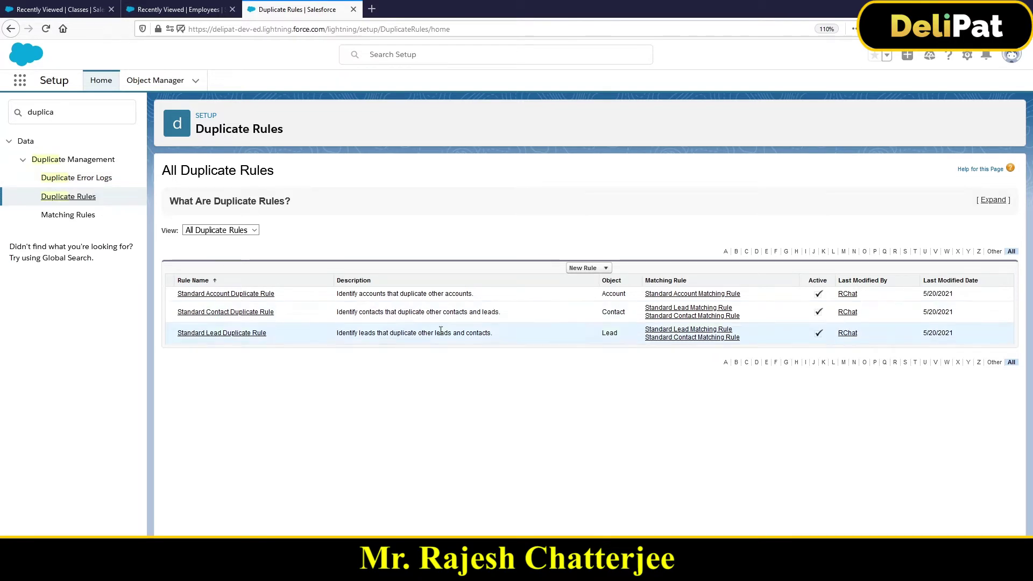
- Start a new duplicate rule for the Employee object from the New Rule list
left_click(602, 270)
scroll(581, 347, "down", 1)
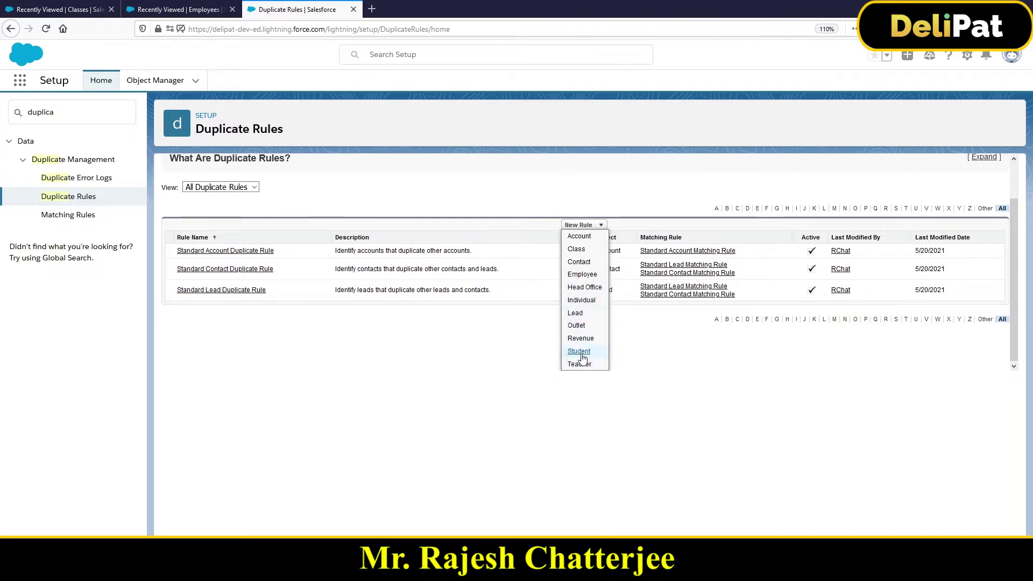
left_click(583, 275)
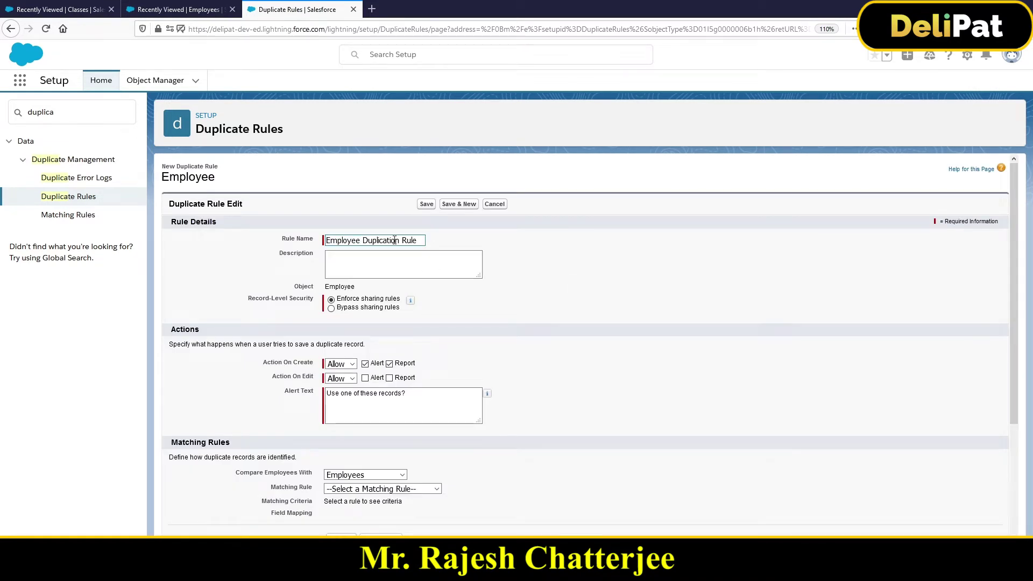
- Go to the rule's Description, zoom the page in, and highlight the Object and Record-Level Security settings
left_click(401, 272)
key("ctrl+plus")
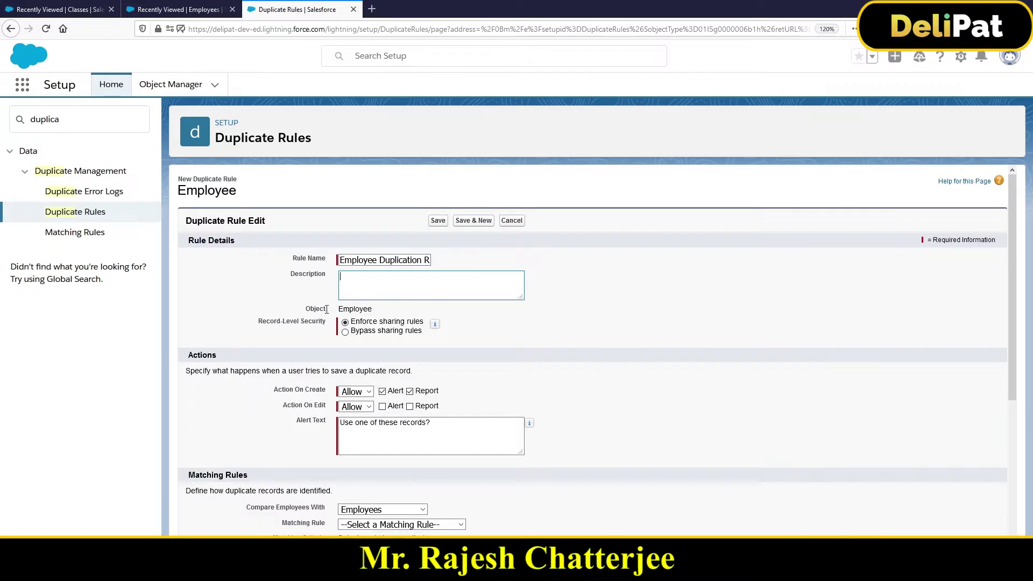
key("ctrl+plus")
key("ctrl+plus")
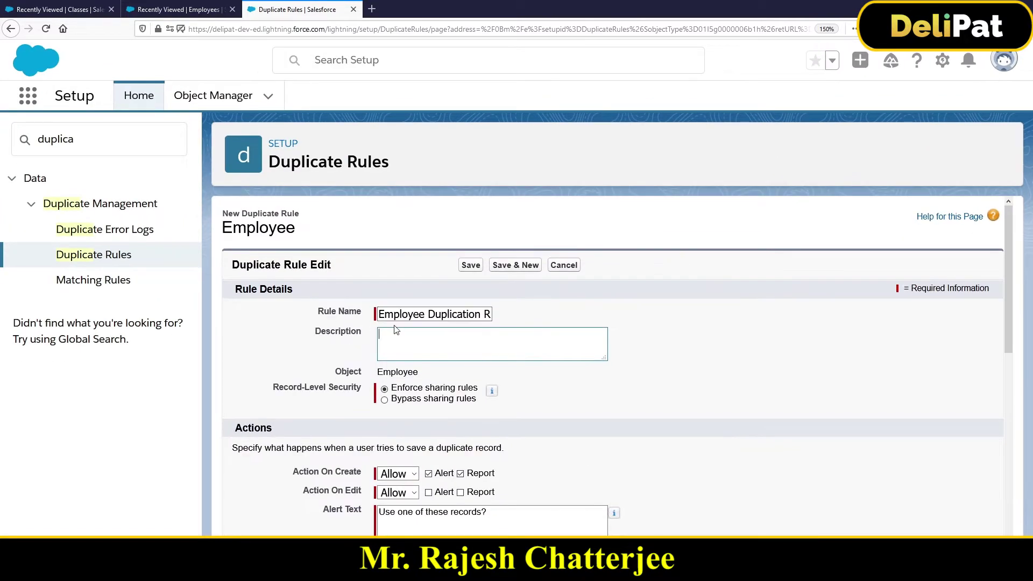
scroll(395, 326, "down", 3)
scroll(395, 326, "up", 1)
scroll(395, 326, "up", 1)
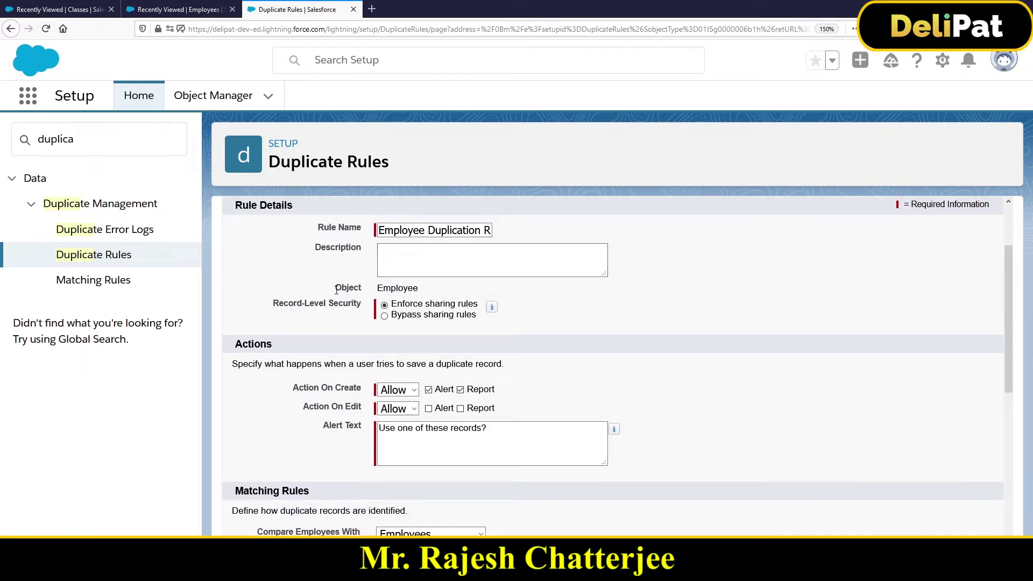
double_click(358, 288)
left_click_drag(271, 303, 314, 306)
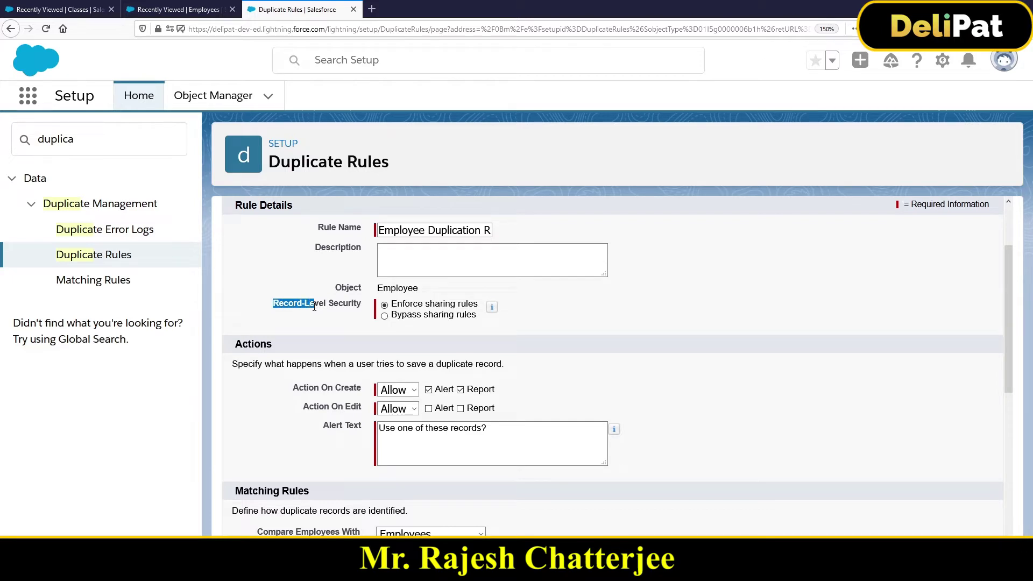
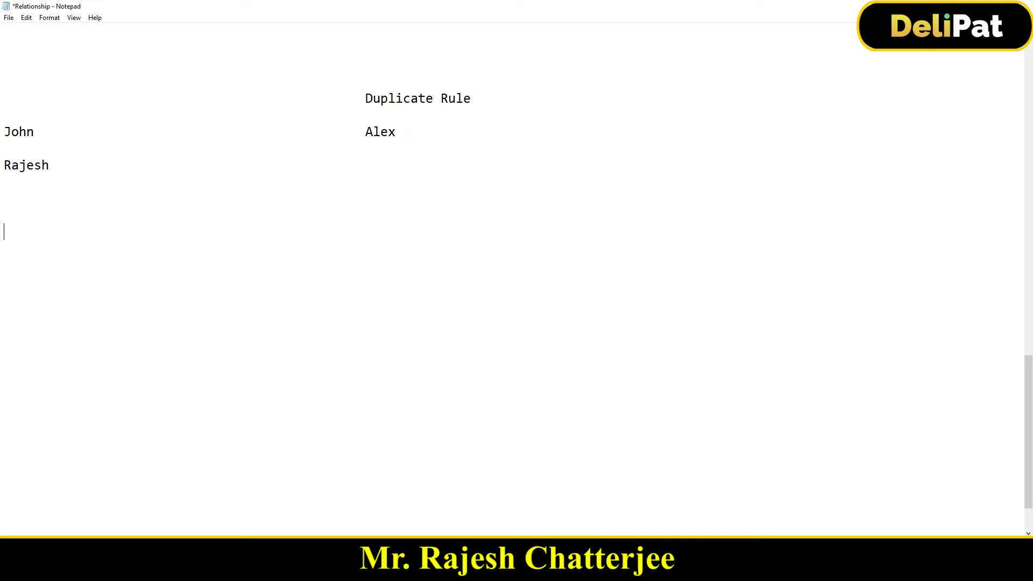
- On the Employee duplicate rule form, set record-level security to Bypass sharing rules
key("alt+Tab")
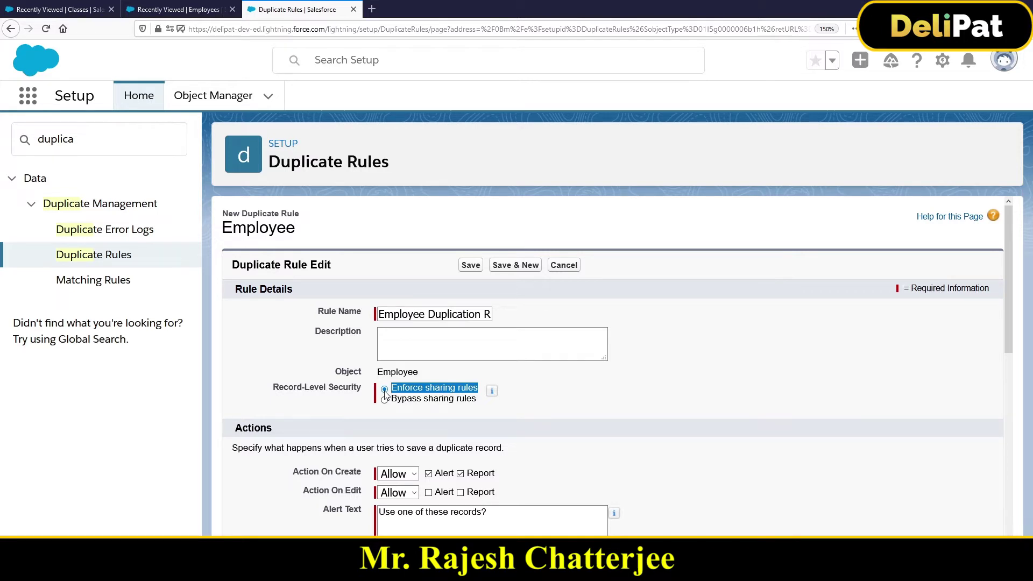
left_click(385, 400)
left_click(388, 401)
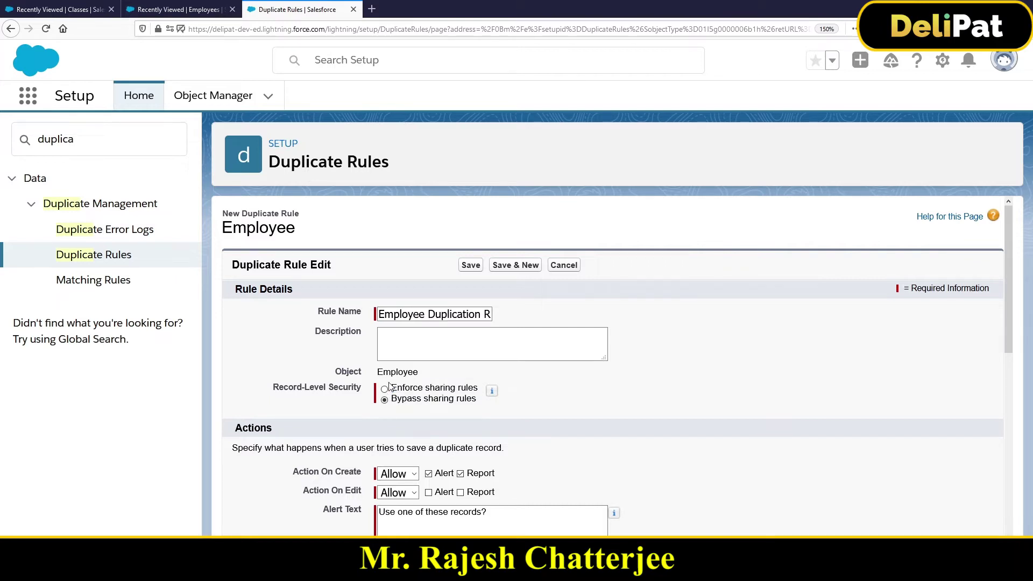
scroll(411, 414, "down", 3)
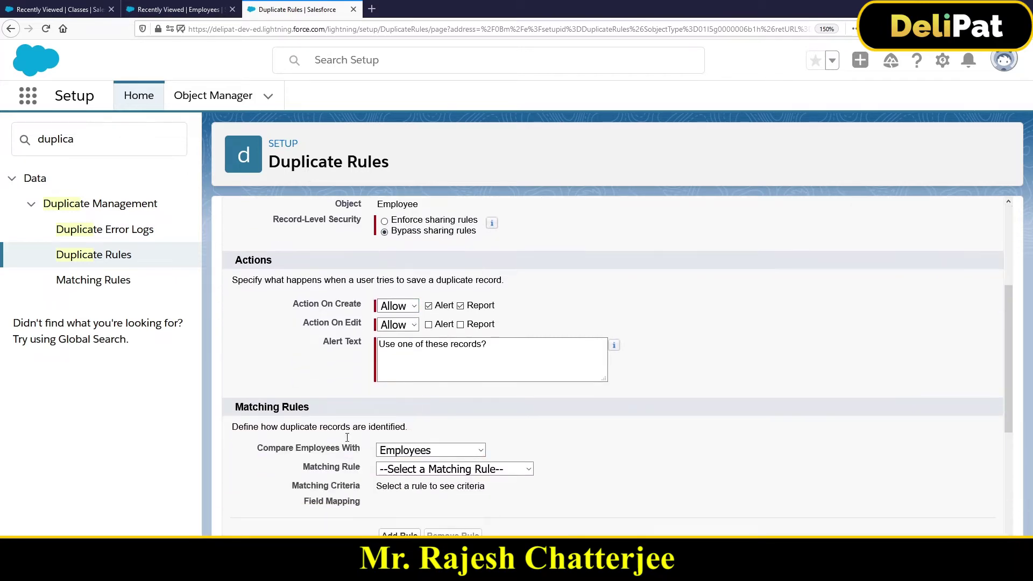
double_click(271, 260)
left_click_drag(292, 304, 352, 300)
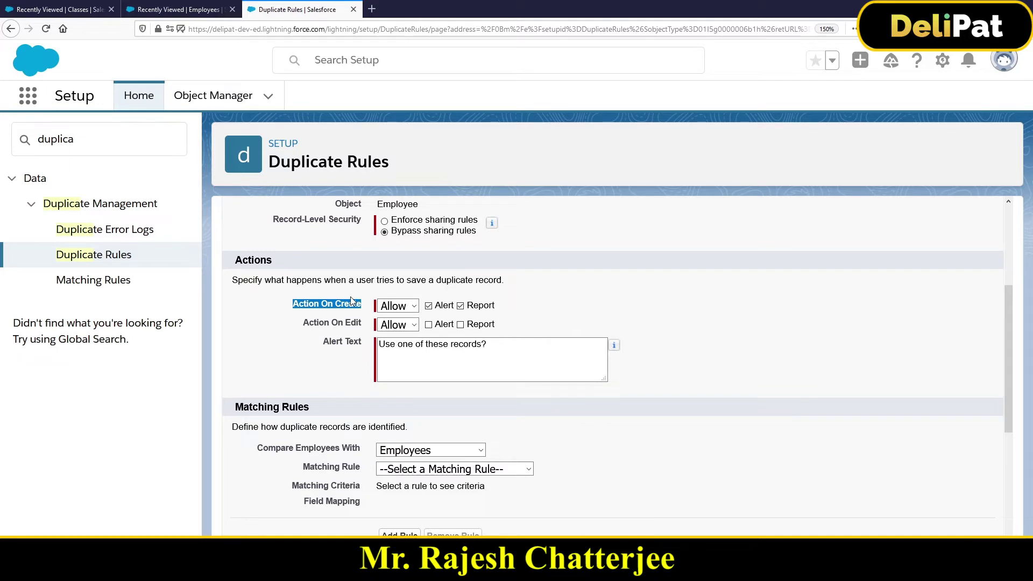
left_click(396, 306)
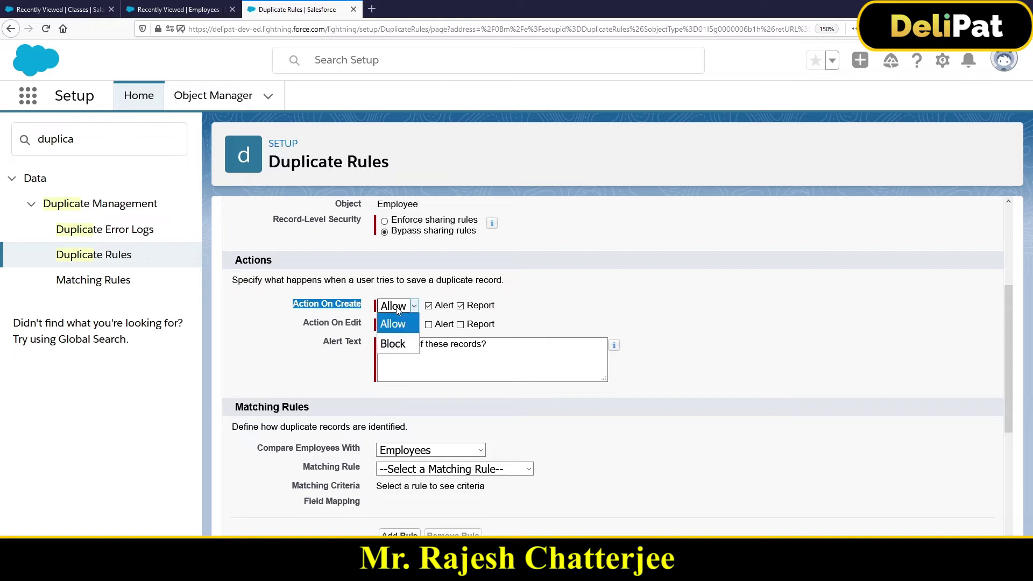
left_click(398, 343)
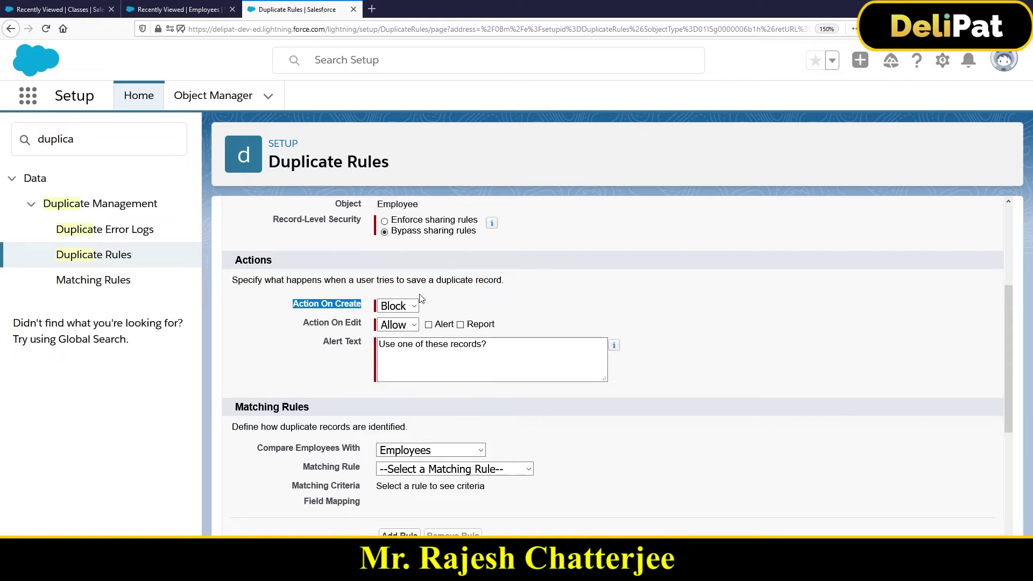
left_click(407, 307)
left_click(401, 324)
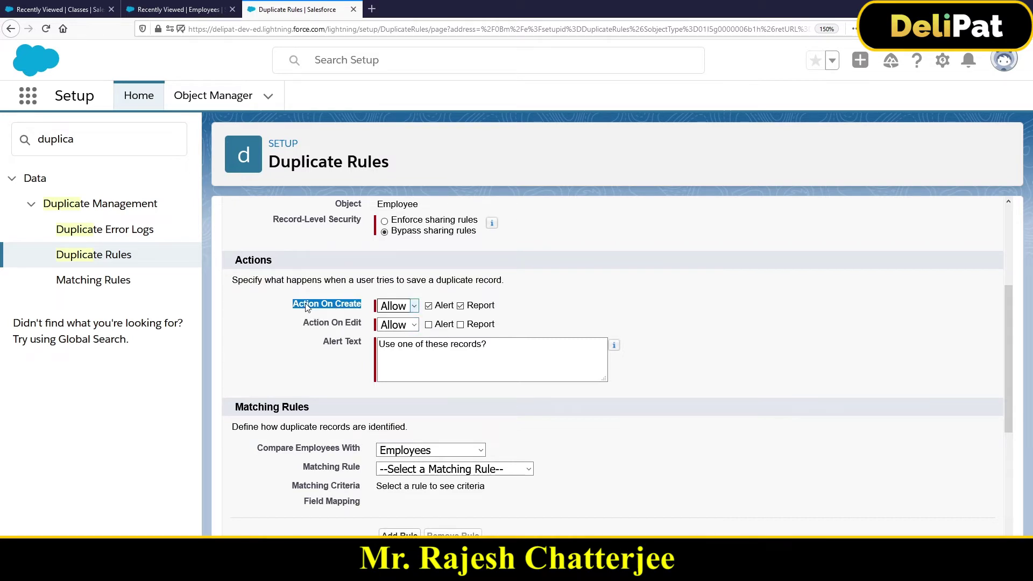
left_click_drag(303, 323, 355, 324)
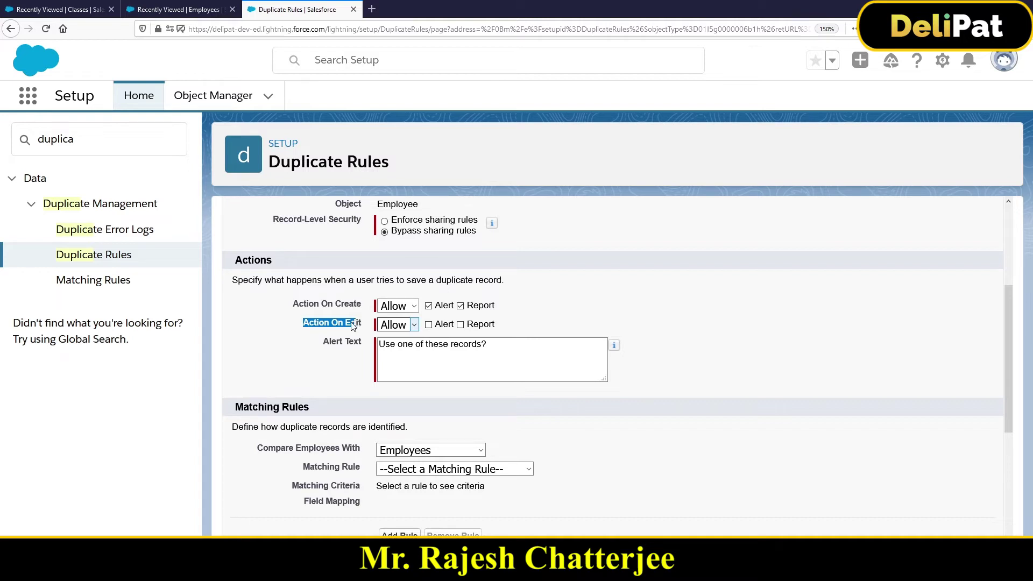
left_click(353, 323)
left_click_drag(303, 325, 364, 324)
left_click_drag(321, 342, 380, 345)
left_click(446, 354)
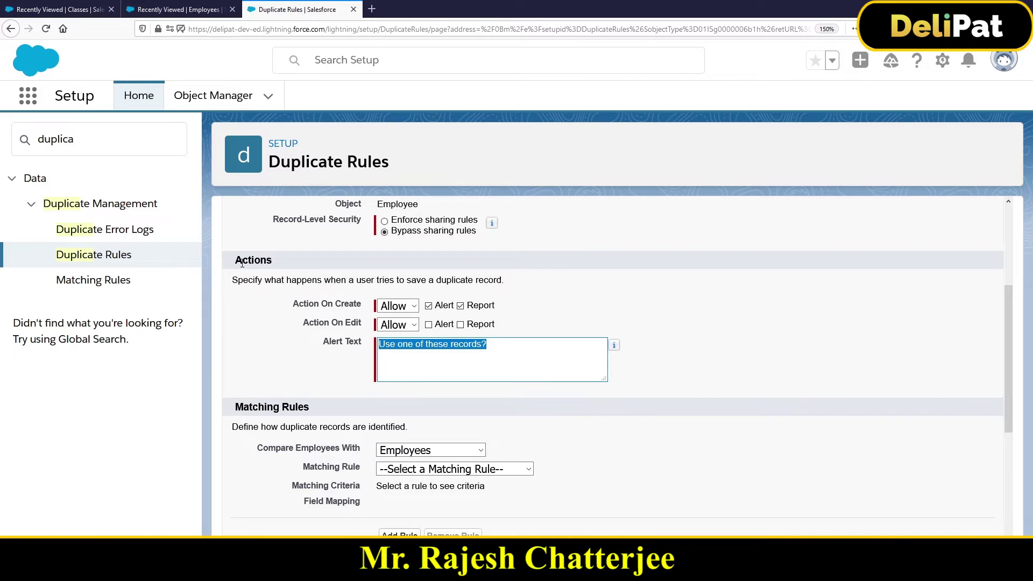
left_click(280, 259)
scroll(285, 269, "up", 2)
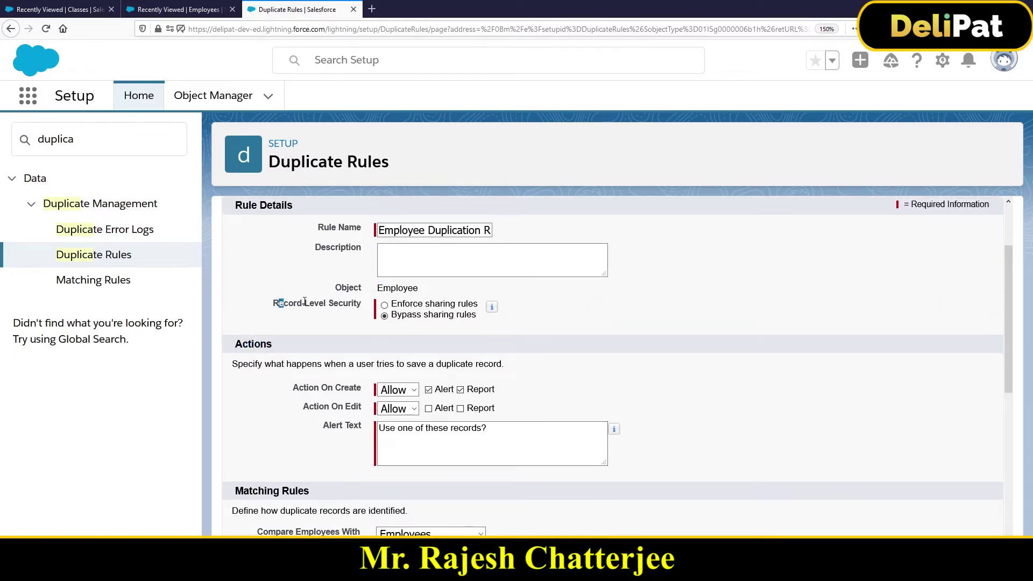
left_click_drag(277, 299, 380, 318)
scroll(387, 347, "down", 4)
scroll(279, 316, "up", 3)
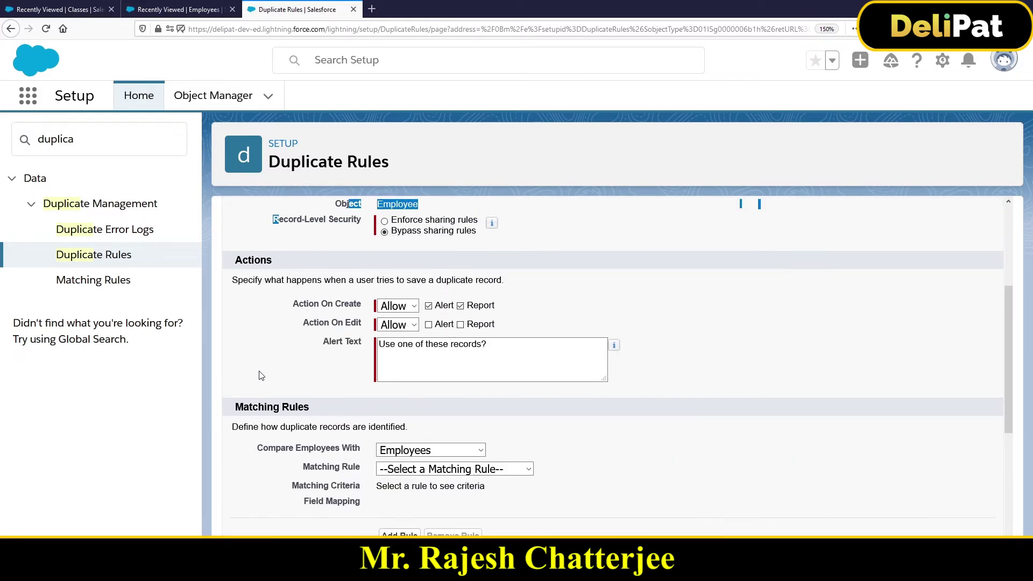
left_click(240, 404)
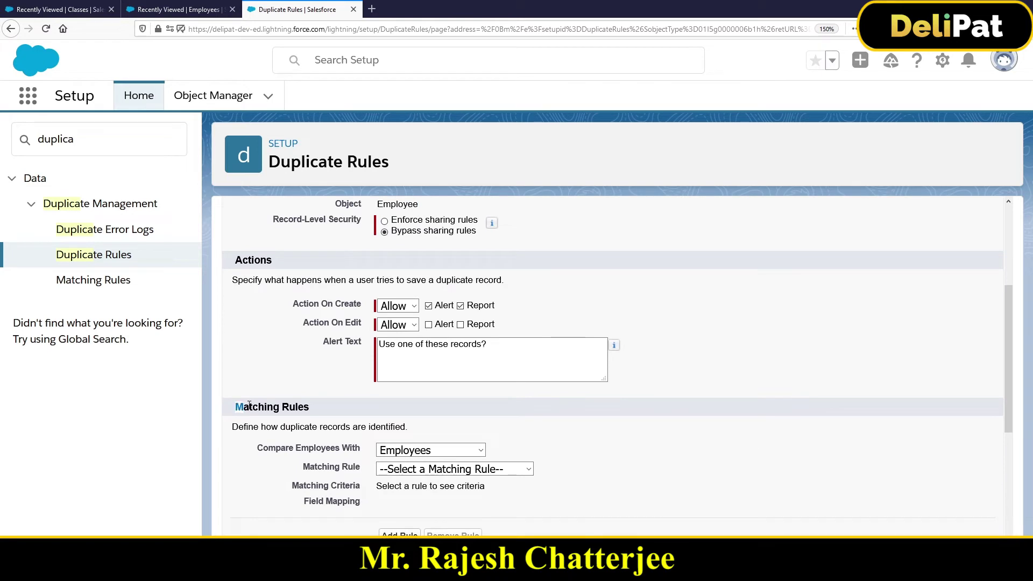
left_click(316, 319)
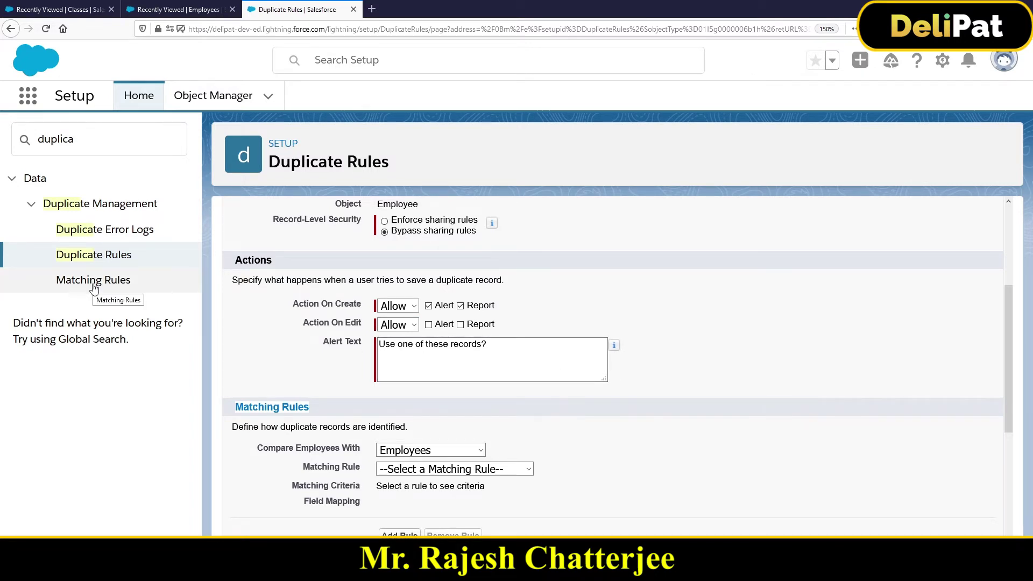
- Set the matching rule to --Create New Matching Rule-- and save the duplicate rule
left_click(387, 468)
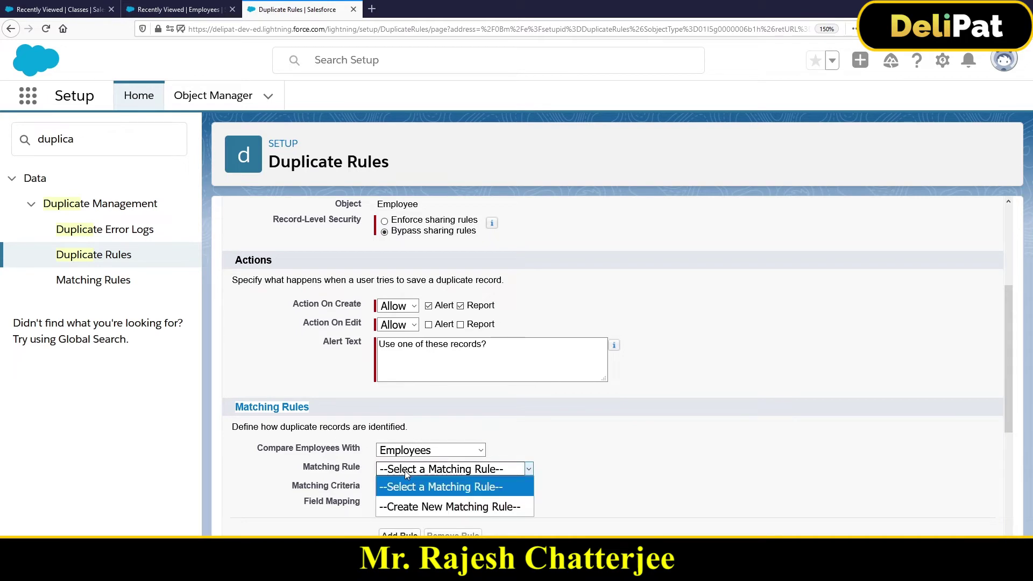
left_click(418, 508)
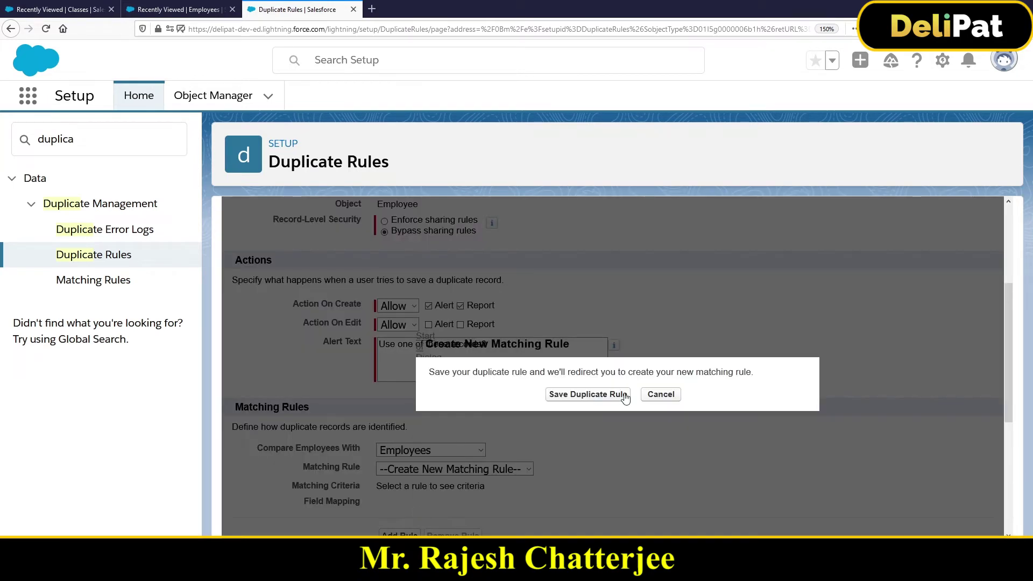
left_click(600, 397)
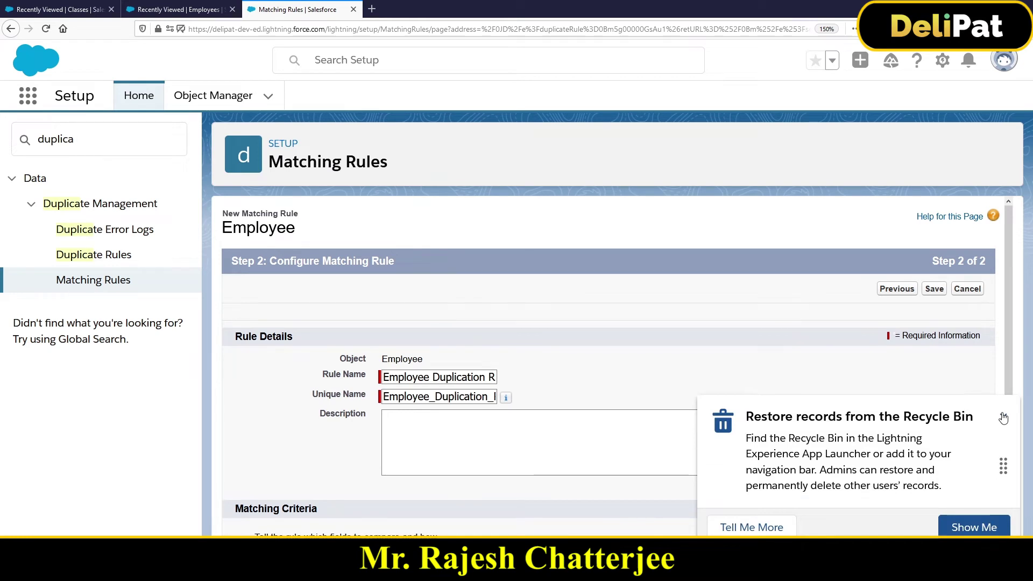
- Set the Employee matching rule's field rows to Email and Phone, then save it
left_click(1003, 417)
scroll(538, 385, "down", 1)
scroll(537, 385, "down", 4)
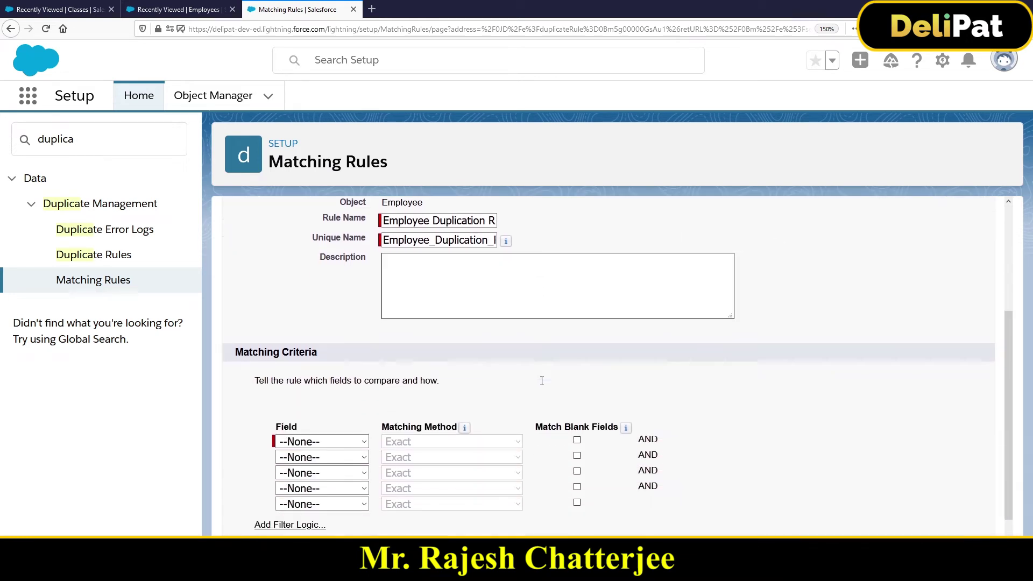
key("ctrl+minus")
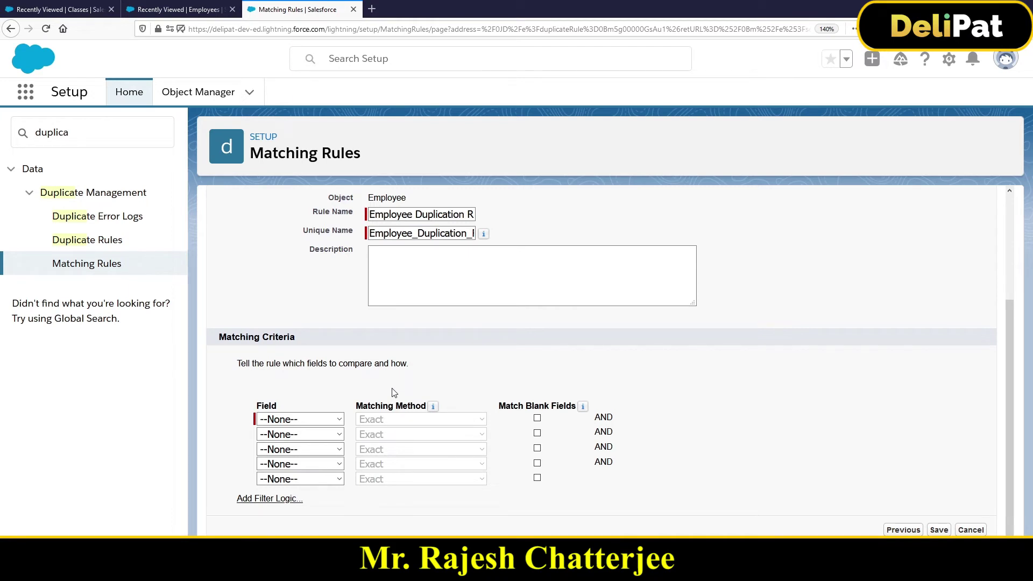
left_click(323, 420)
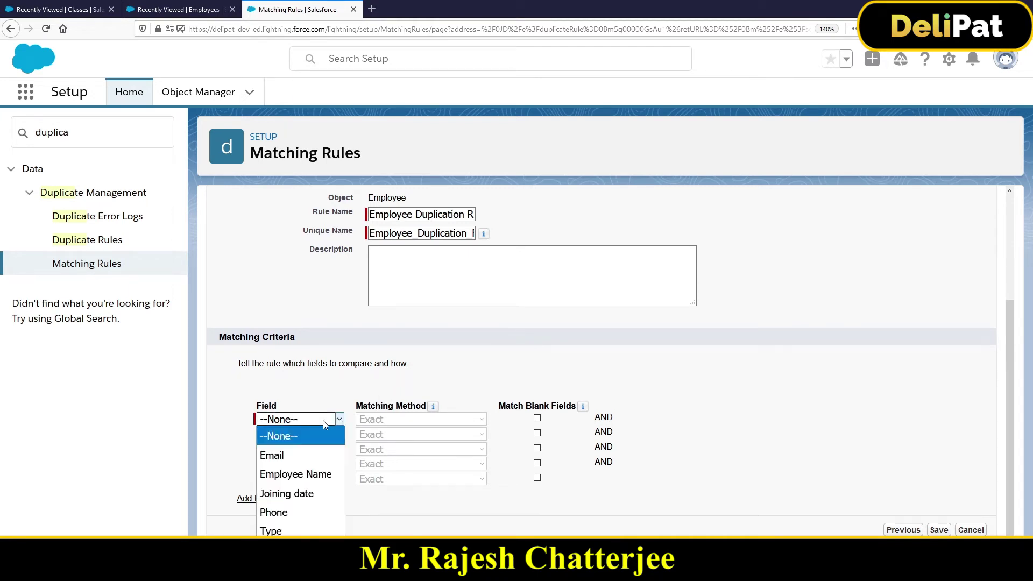
left_click(306, 455)
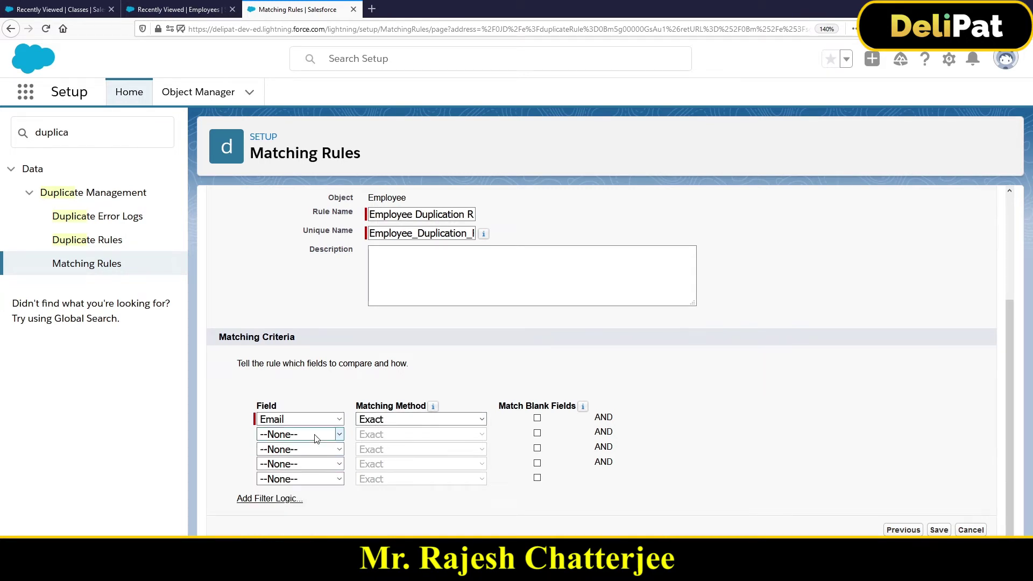
left_click(314, 435)
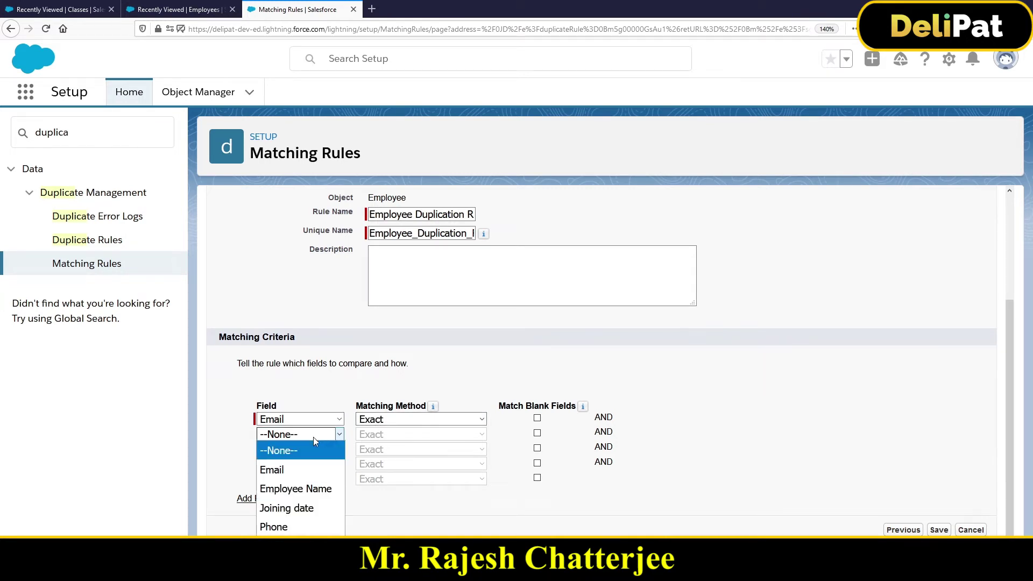
left_click(295, 527)
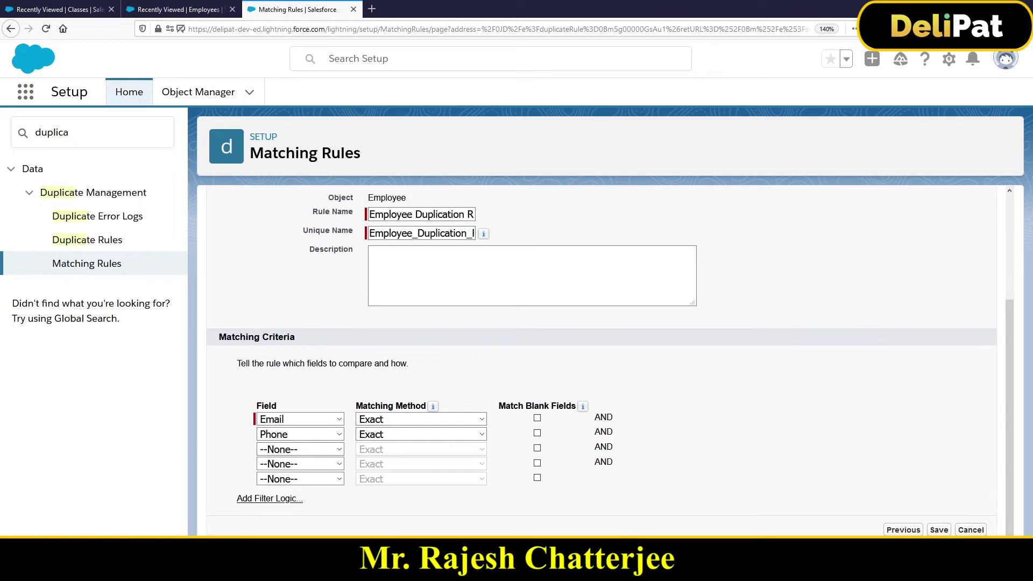
left_click(938, 530)
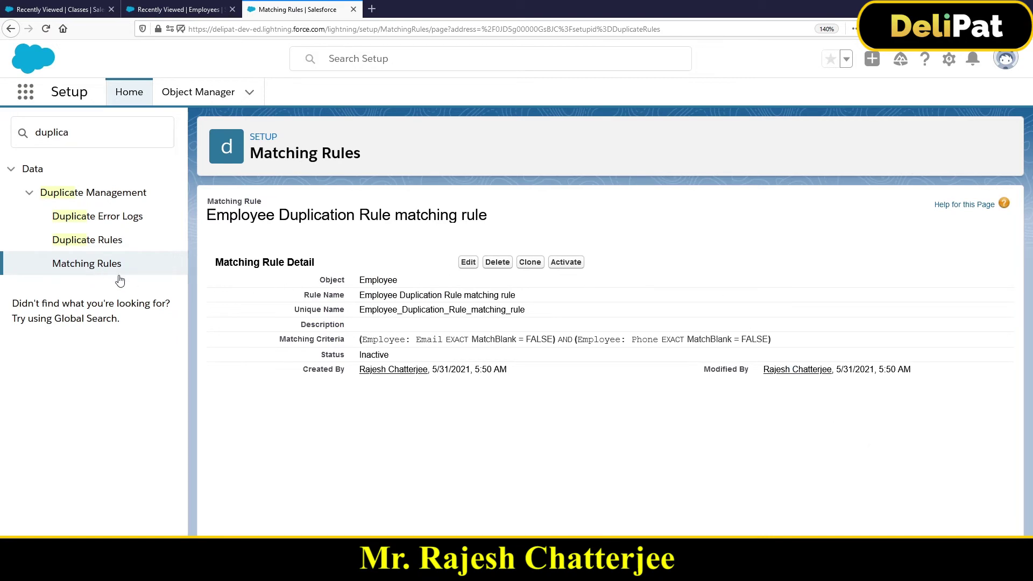
- Activate the Employee matching rule and go back to the Duplicate Rules list
left_click(569, 264)
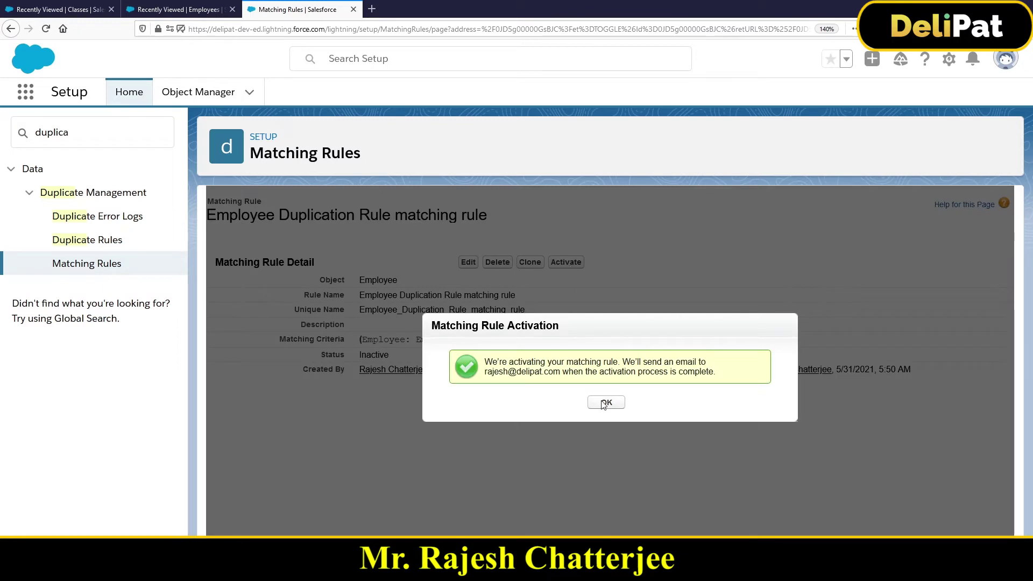
left_click(602, 403)
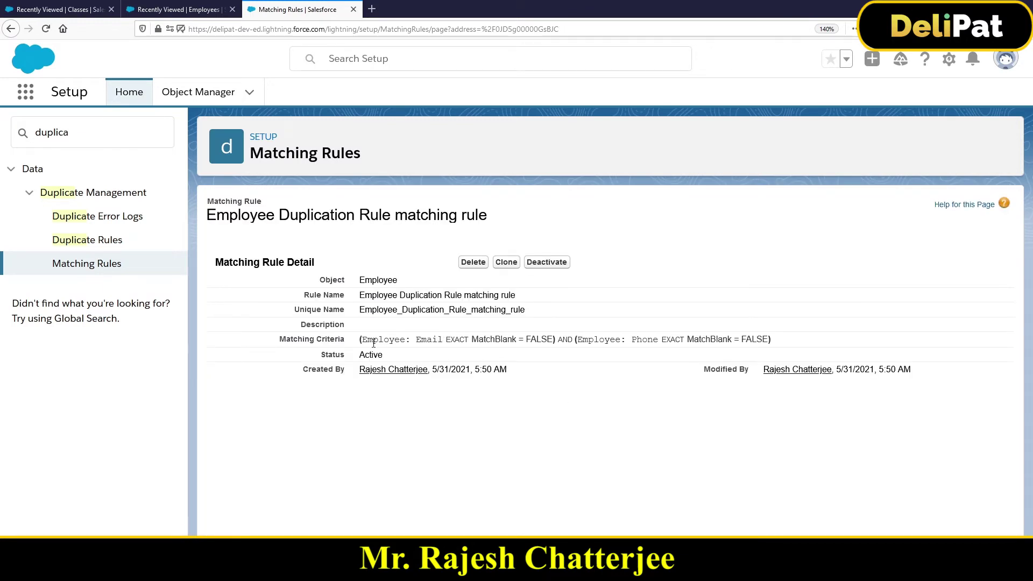
left_click(105, 249)
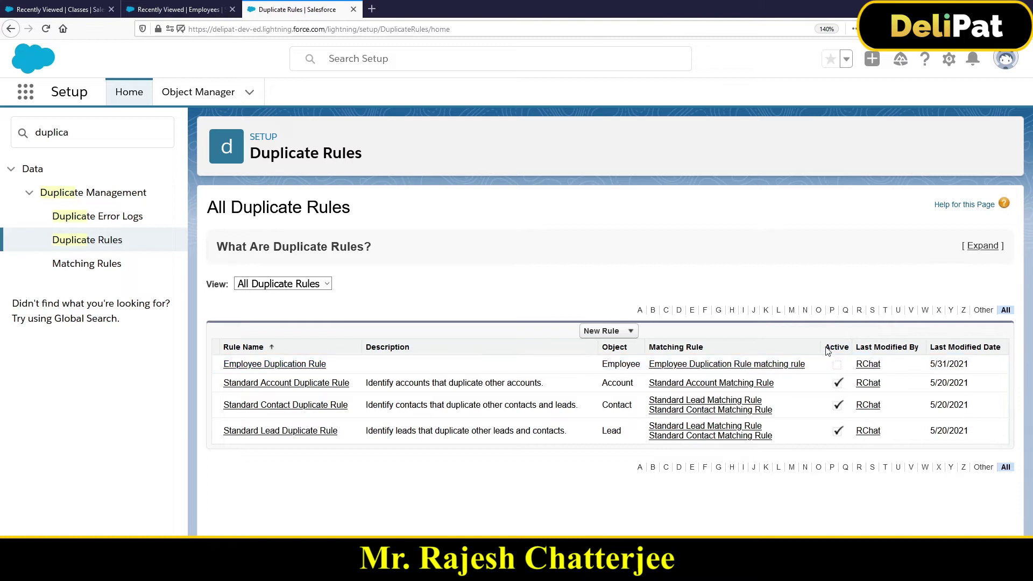
left_click_drag(826, 347, 849, 352)
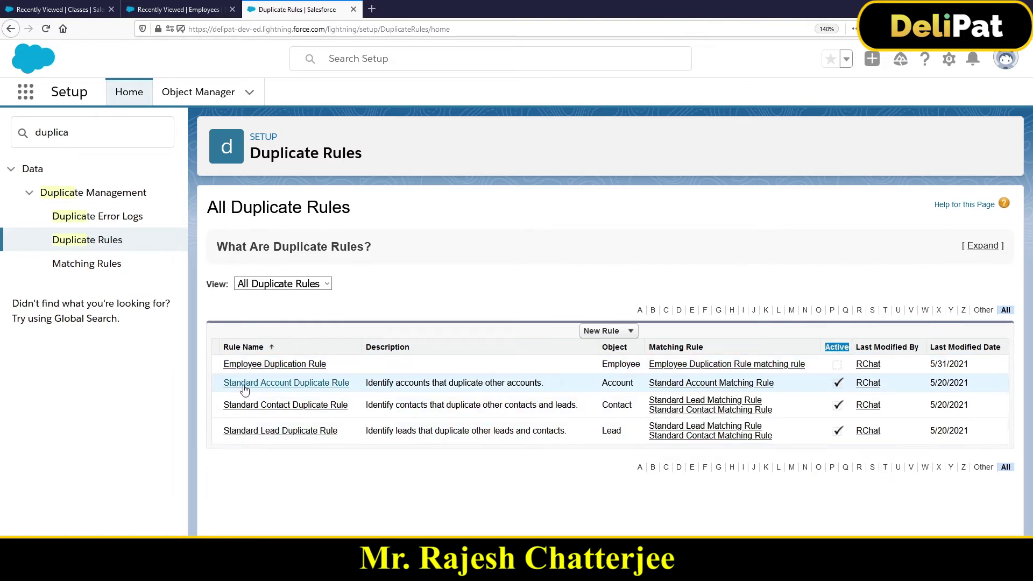
- Open the Employee Duplication Rule from the list and activate it
left_click(254, 370)
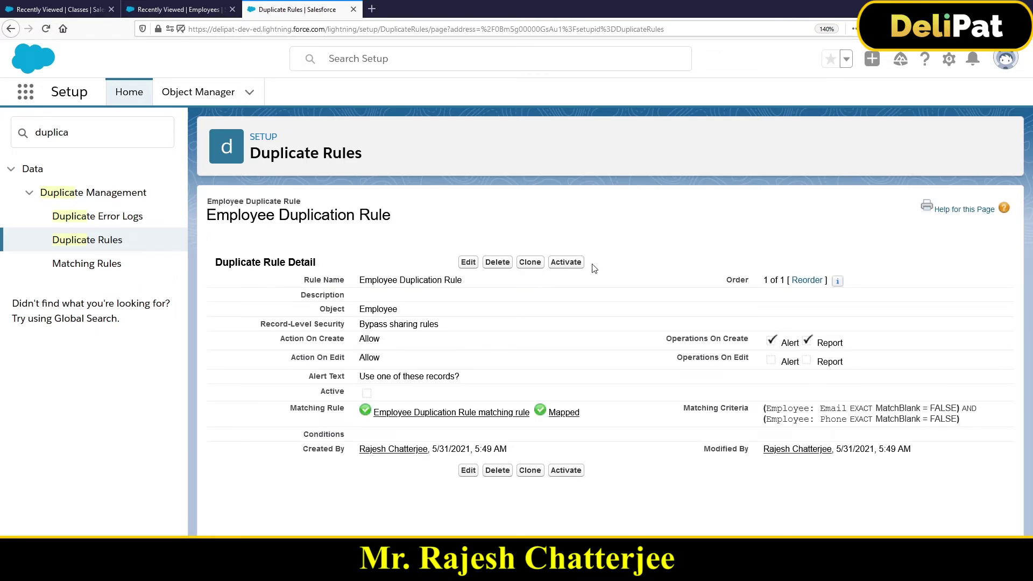
left_click(572, 269)
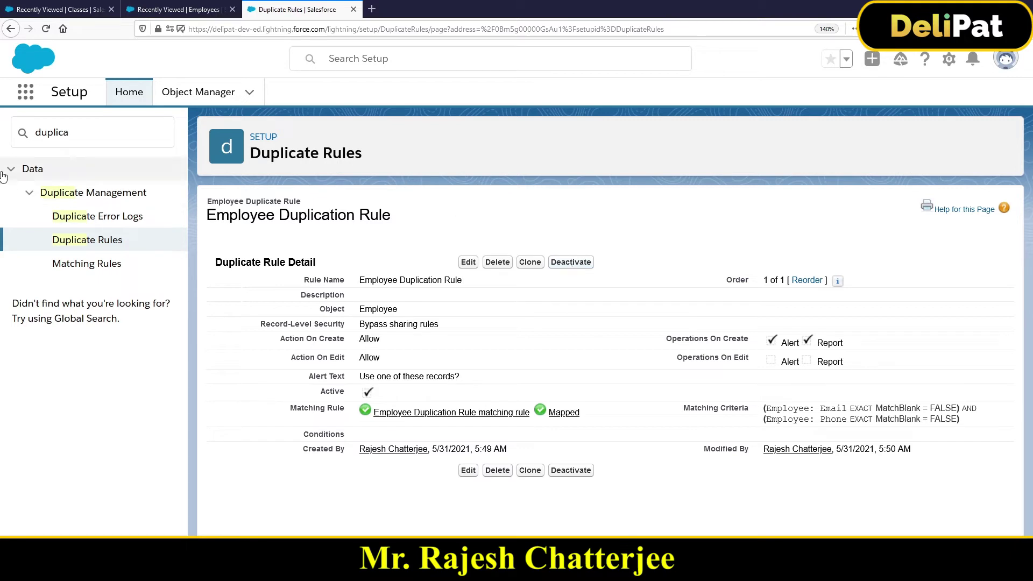
- Switch to the Homely Food app via an App Launcher search for 'hom' and open Employees
left_click(25, 96)
type("hom")
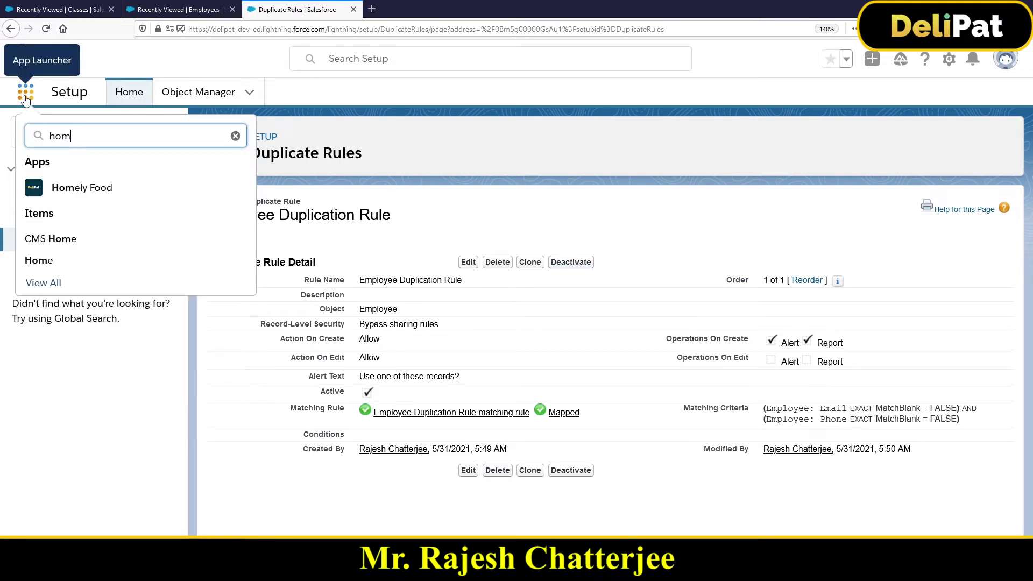
left_click(79, 188)
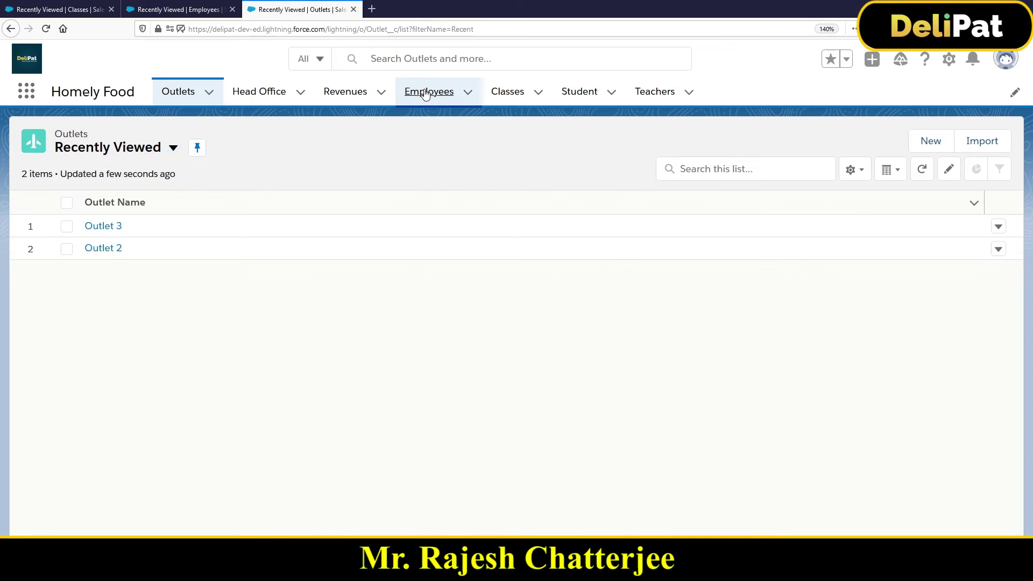
left_click(425, 92)
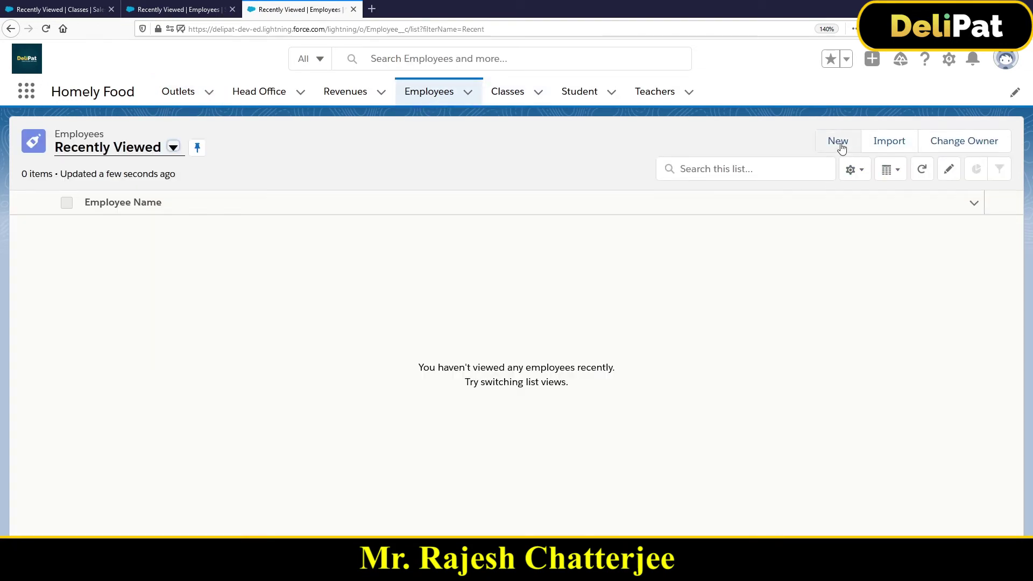
- Create a new employee with a name, phone number and e-mail, using Save & New
left_click(840, 143)
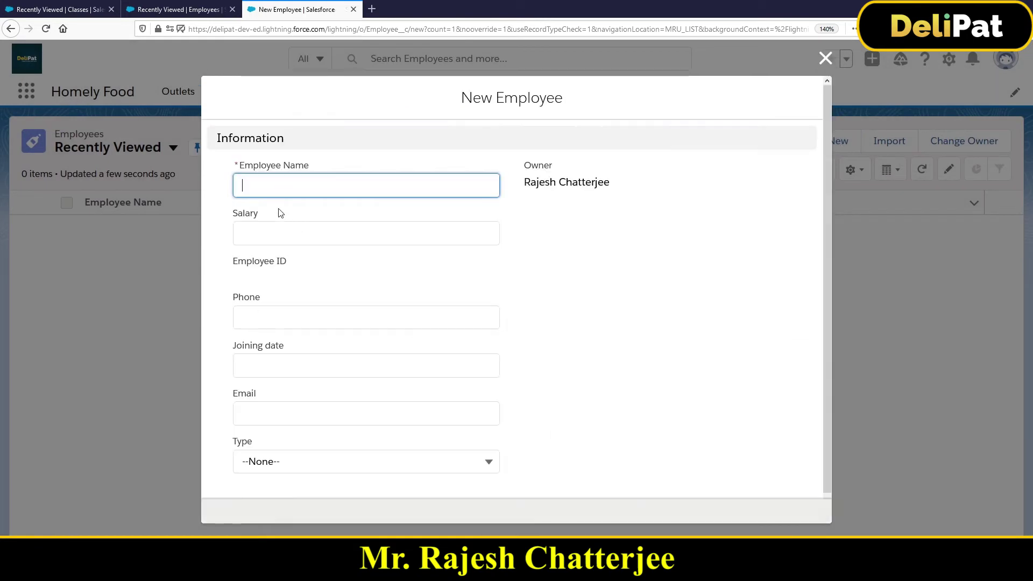
type("Rajesh")
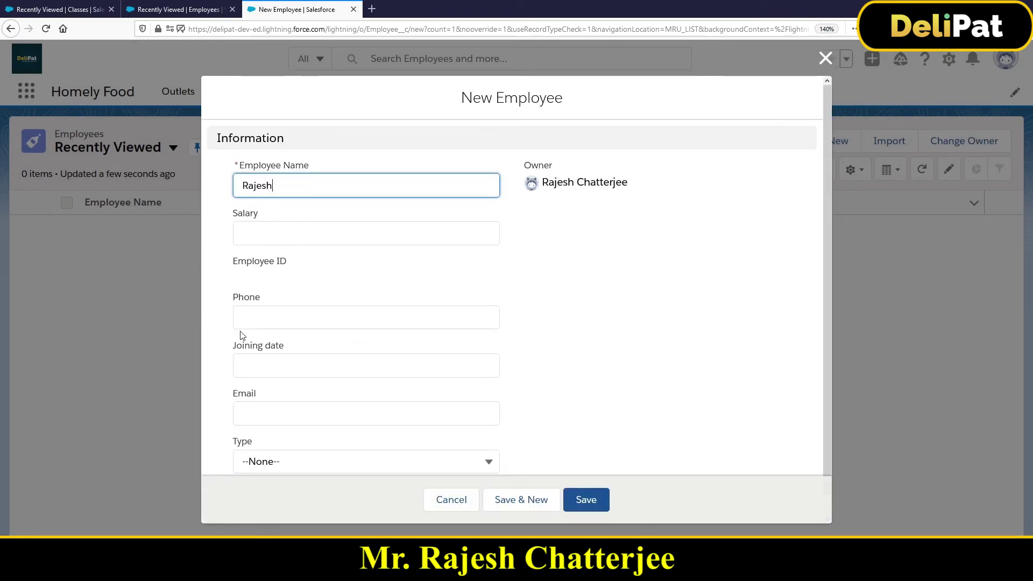
left_click(256, 317)
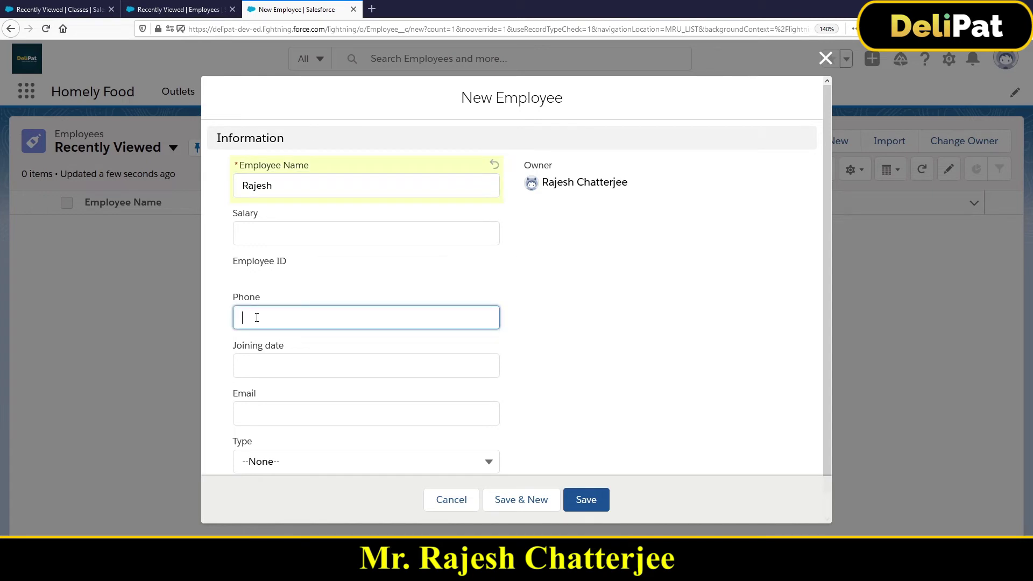
type("99999")
left_click(318, 416)
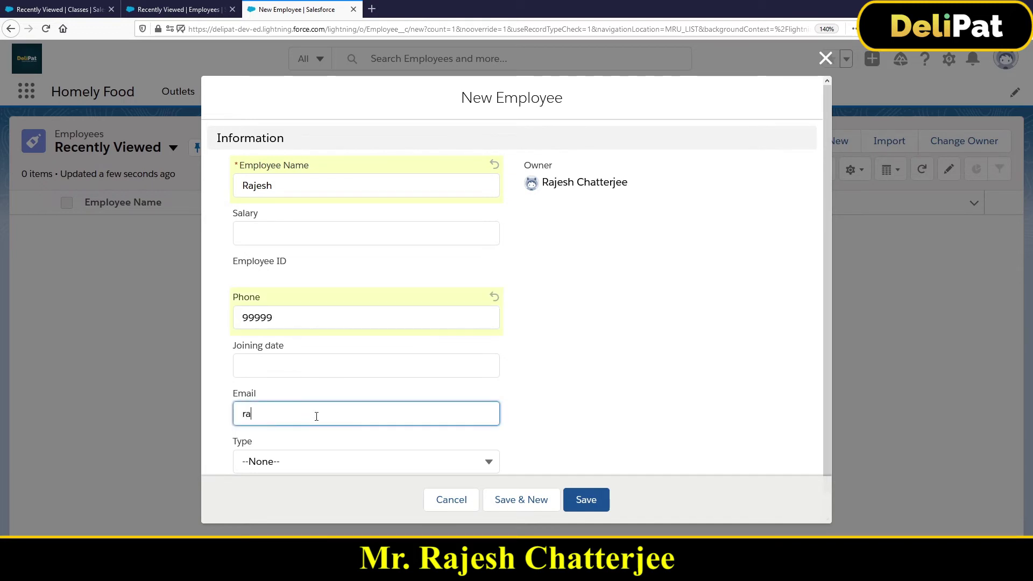
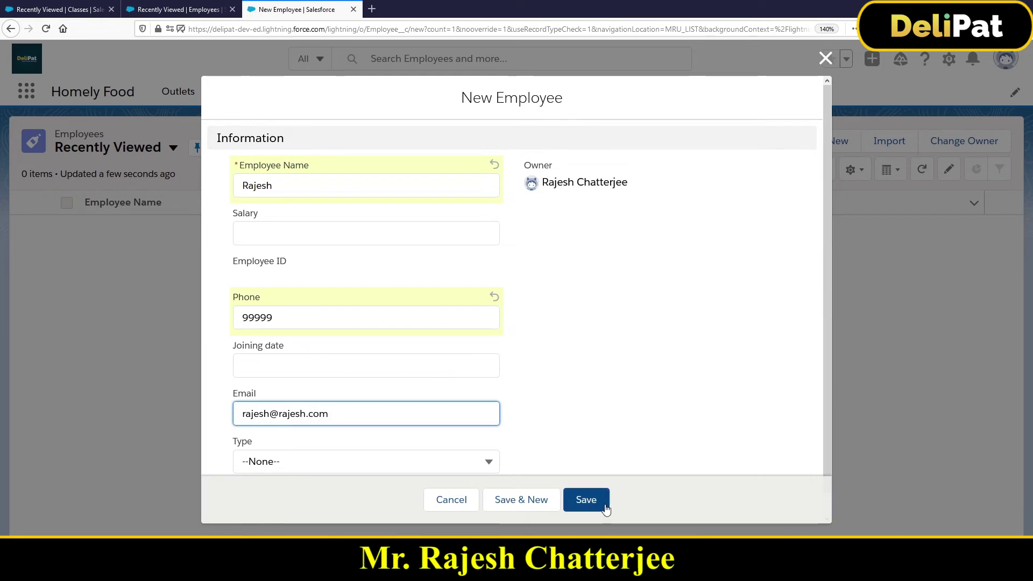
left_click(548, 502)
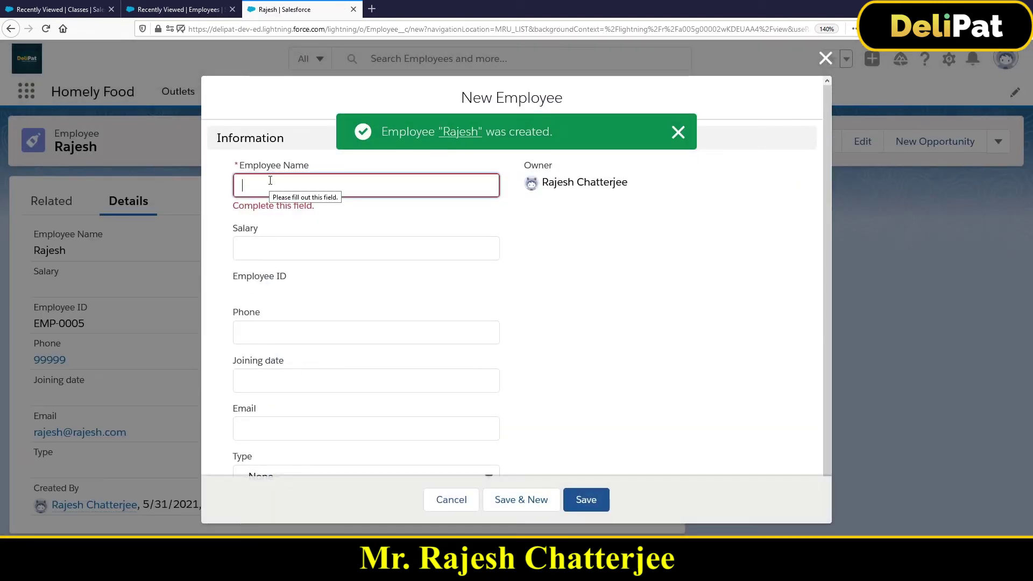
- Enter a second employee with a different name but the same phone and e-mail, then save
type("R")
type("ishik")
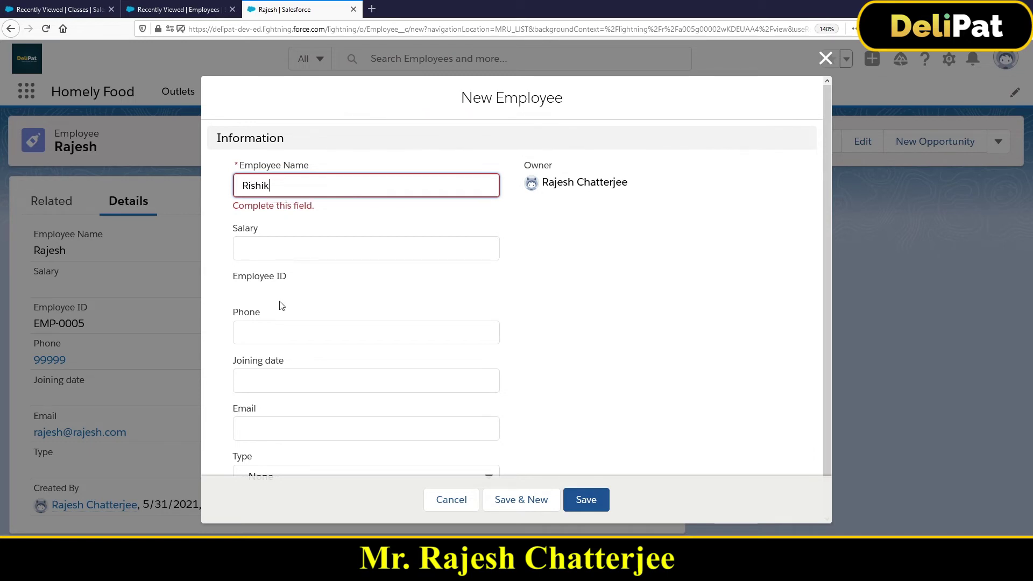
left_click(283, 334)
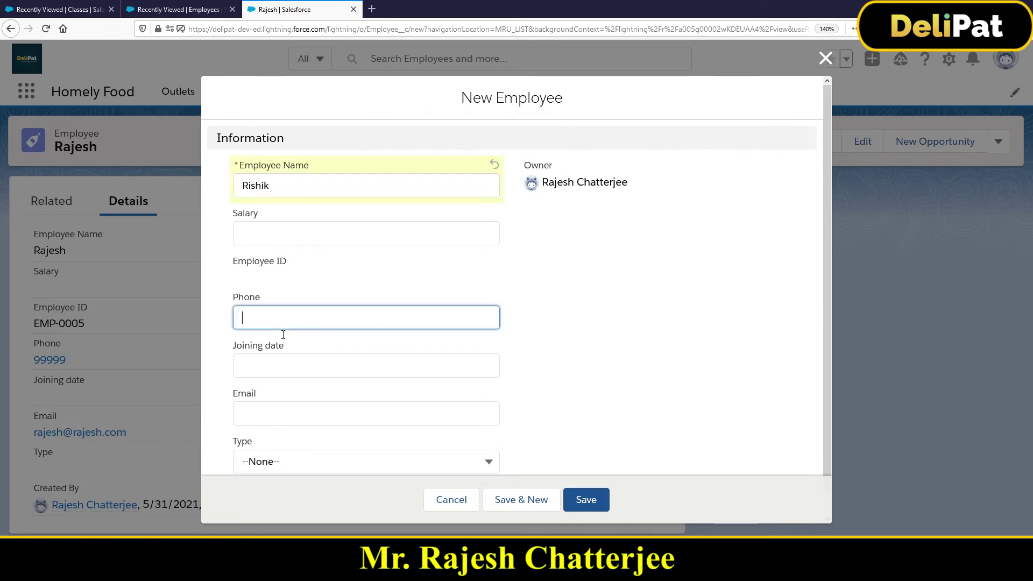
type("99999")
left_click(294, 410)
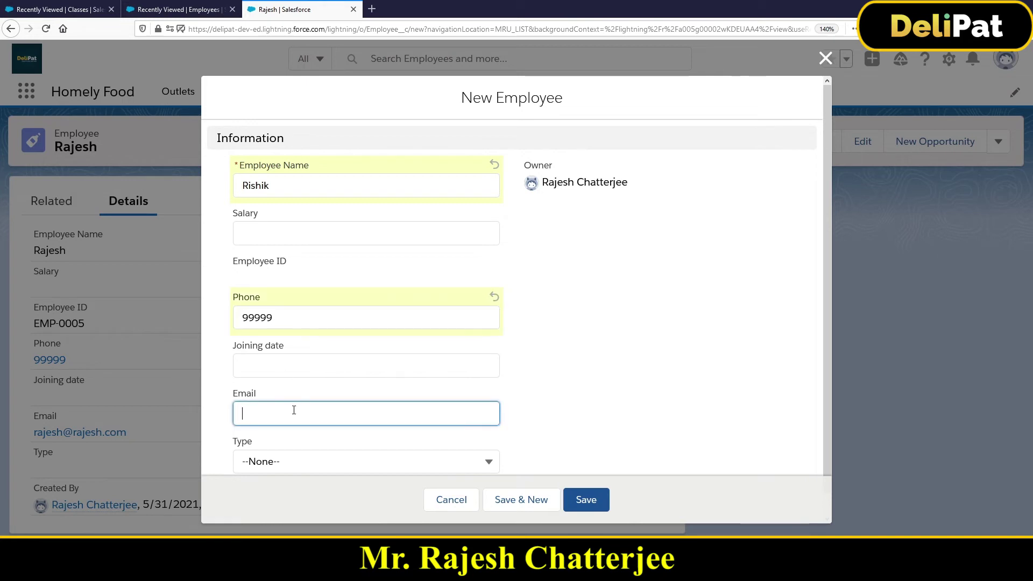
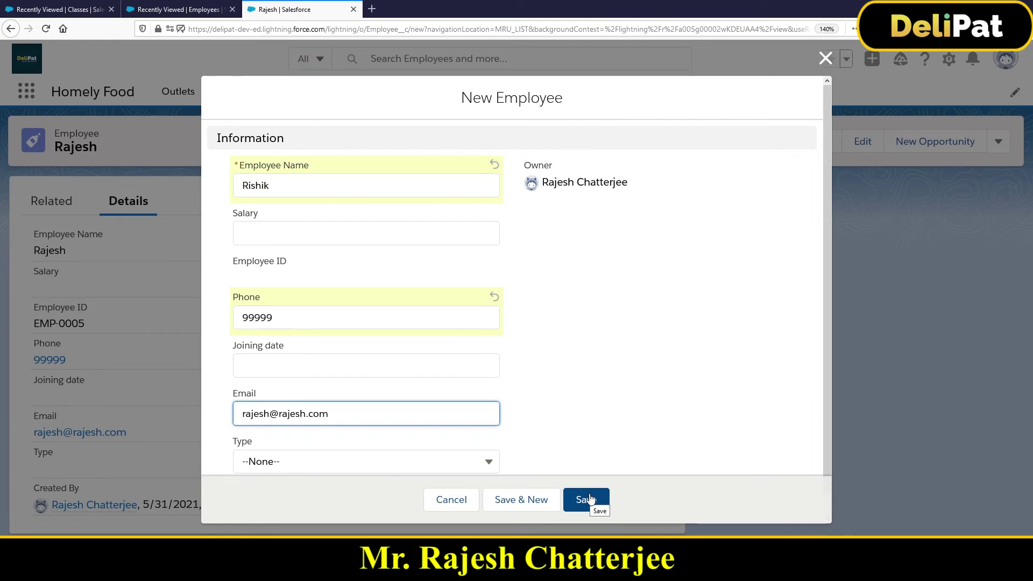
left_click(589, 499)
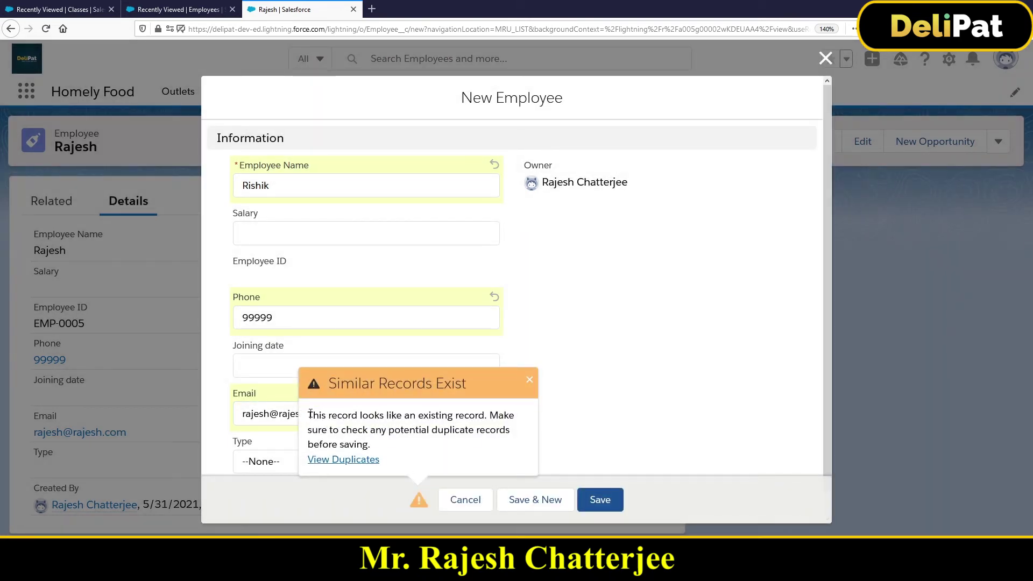
- View the one matching Employee listed as a duplicate, then close that list and the Similar Records warning
left_click_drag(310, 413, 483, 416)
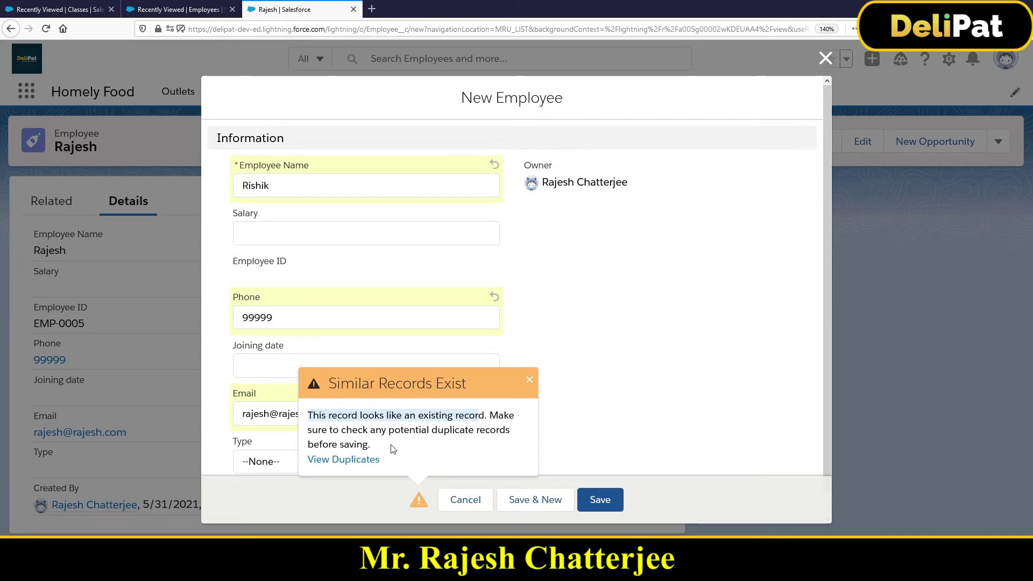
left_click(354, 462)
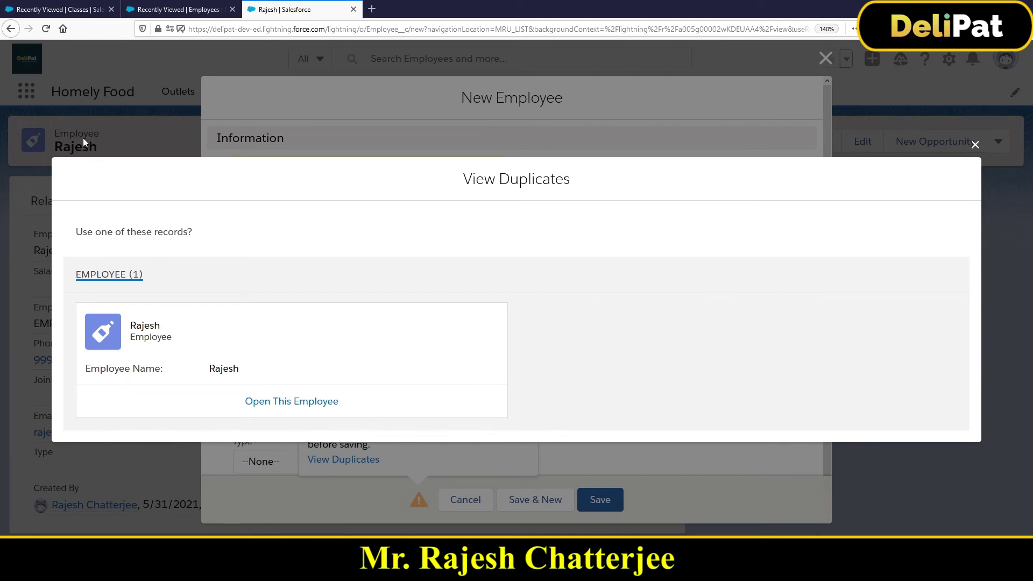
left_click(974, 145)
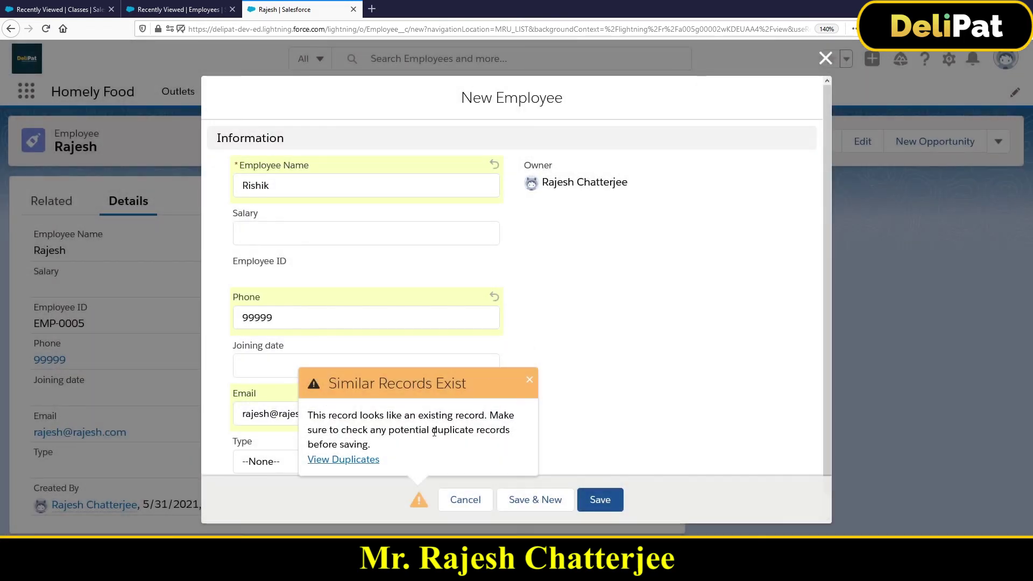
left_click(529, 382)
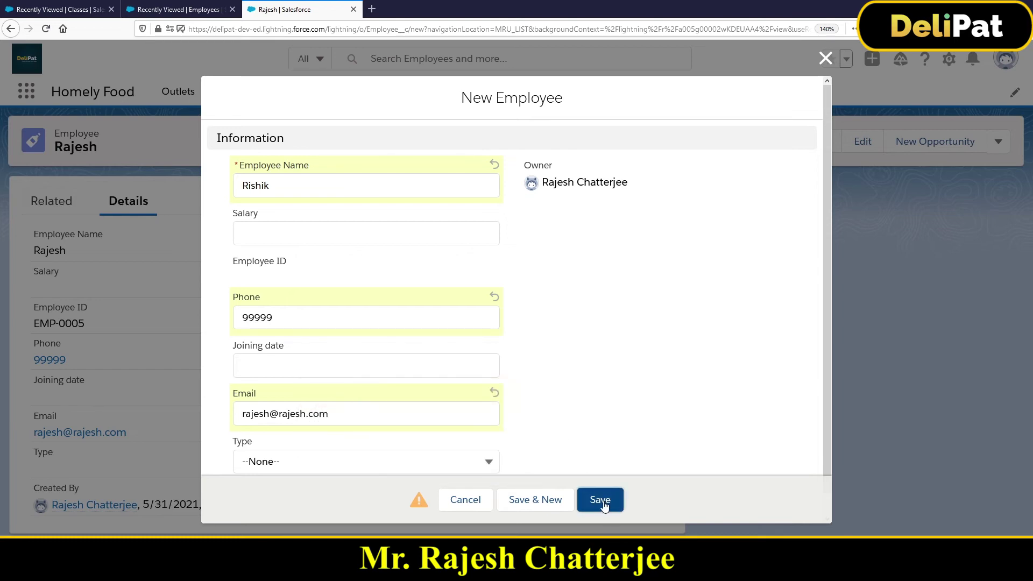
- Save the second employee anyway, confirming record EMP-0006 was created
left_click(604, 501)
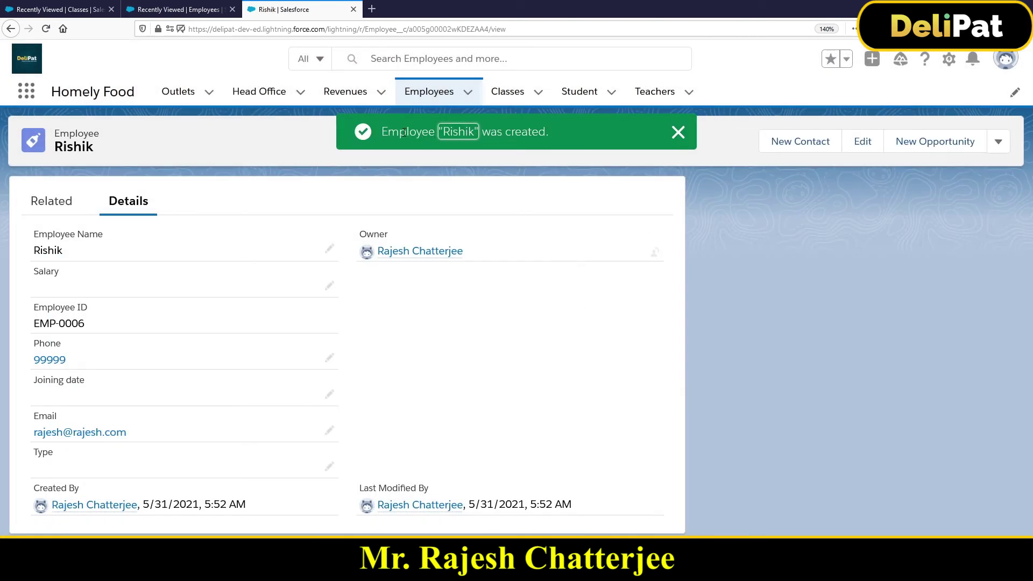
left_click_drag(402, 132, 555, 127)
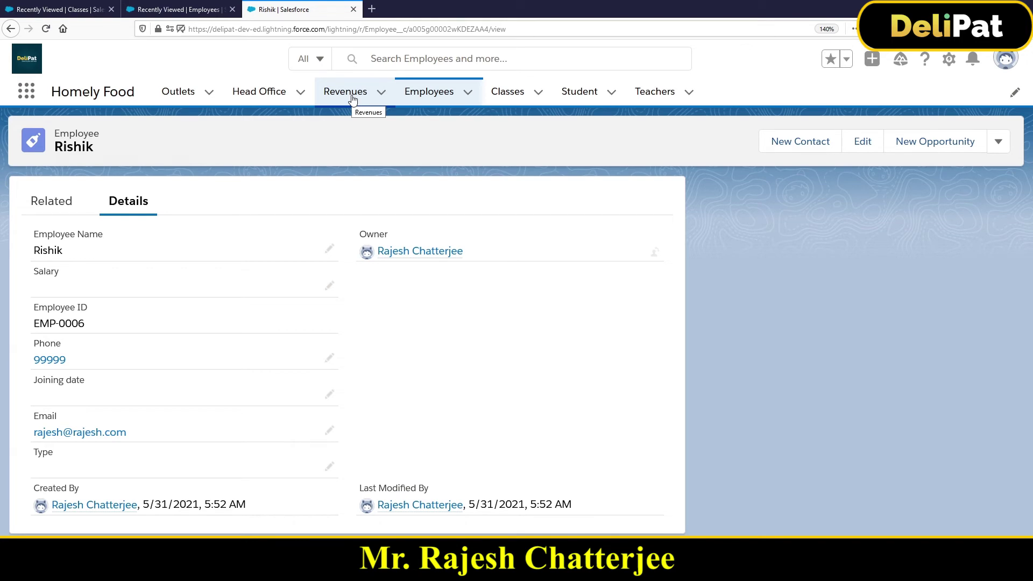
- Open Setup in a new tab, search 'dupli', and open the Employee Duplication Rule under Duplicate Rules
left_click(948, 60)
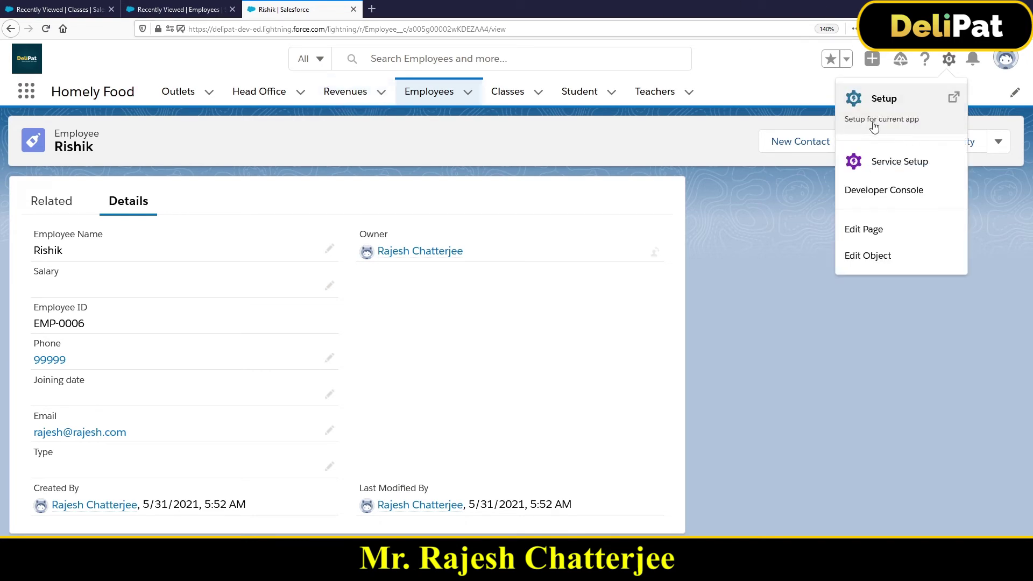
left_click(873, 127)
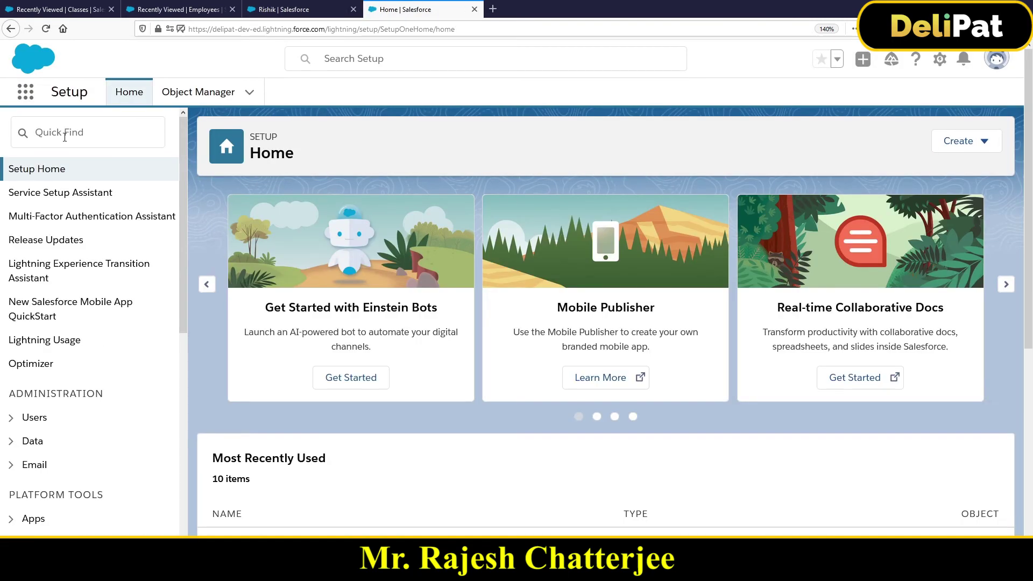
left_click(63, 135)
type("d")
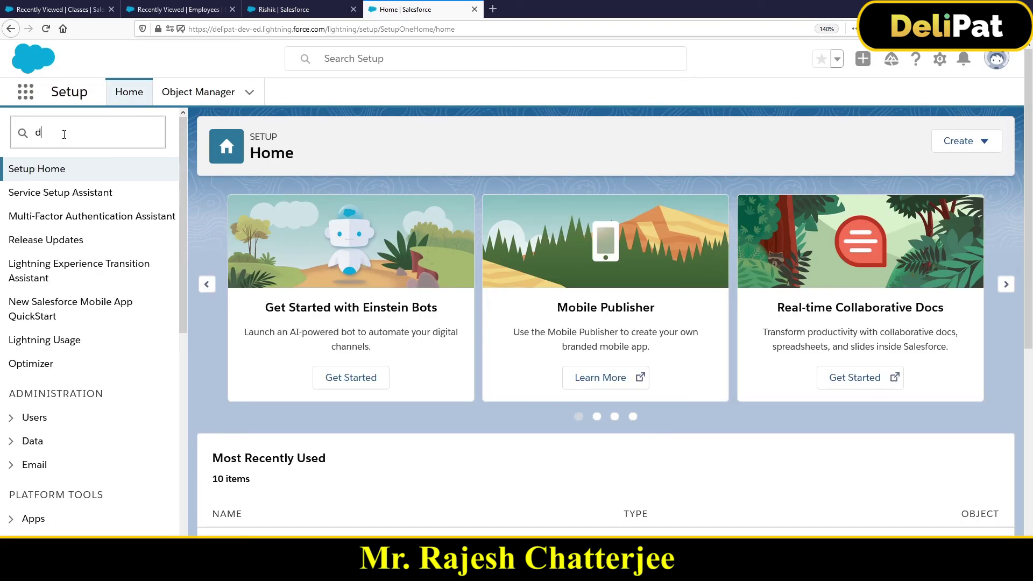
type("upli")
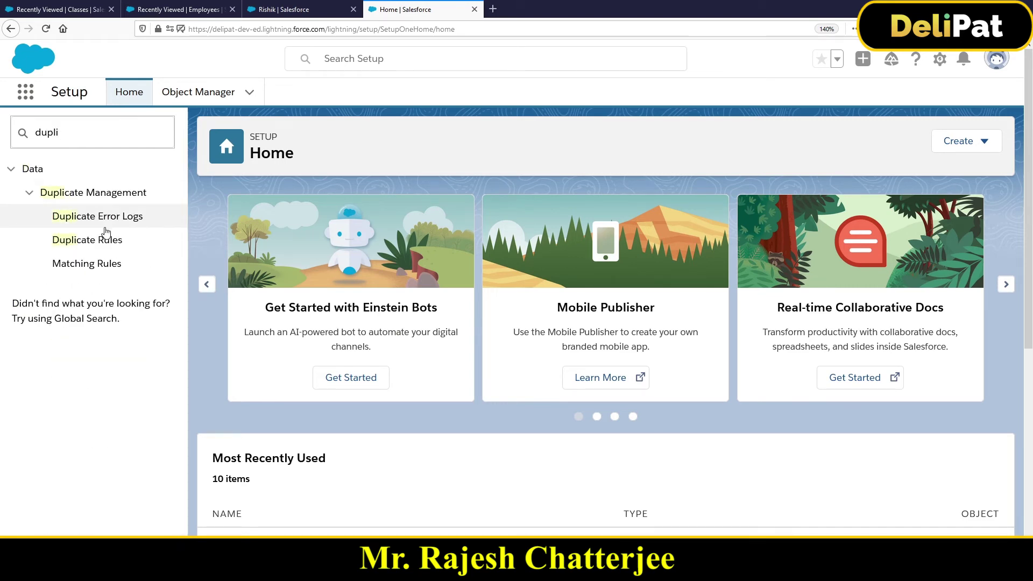
left_click(116, 239)
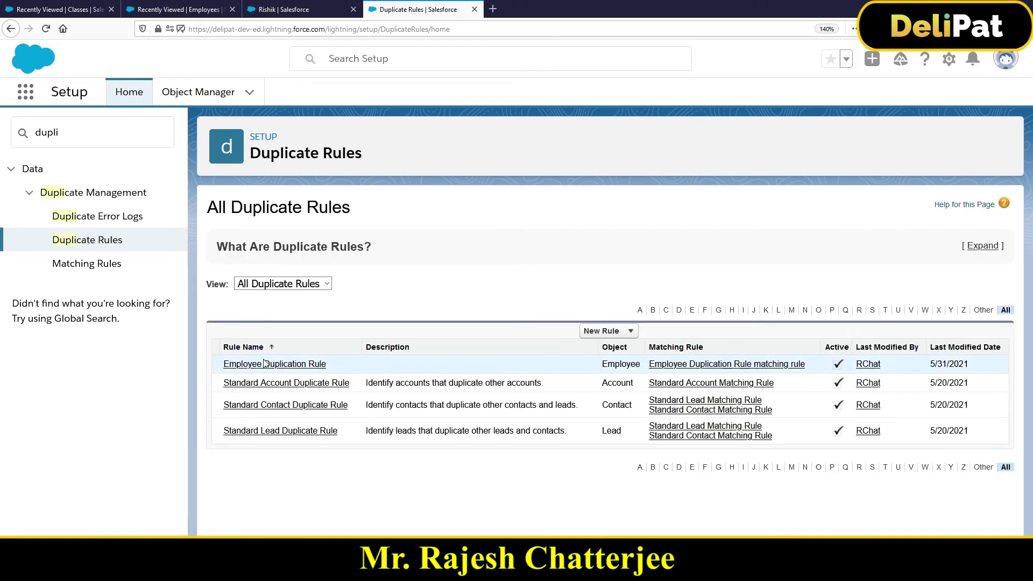
left_click(263, 365)
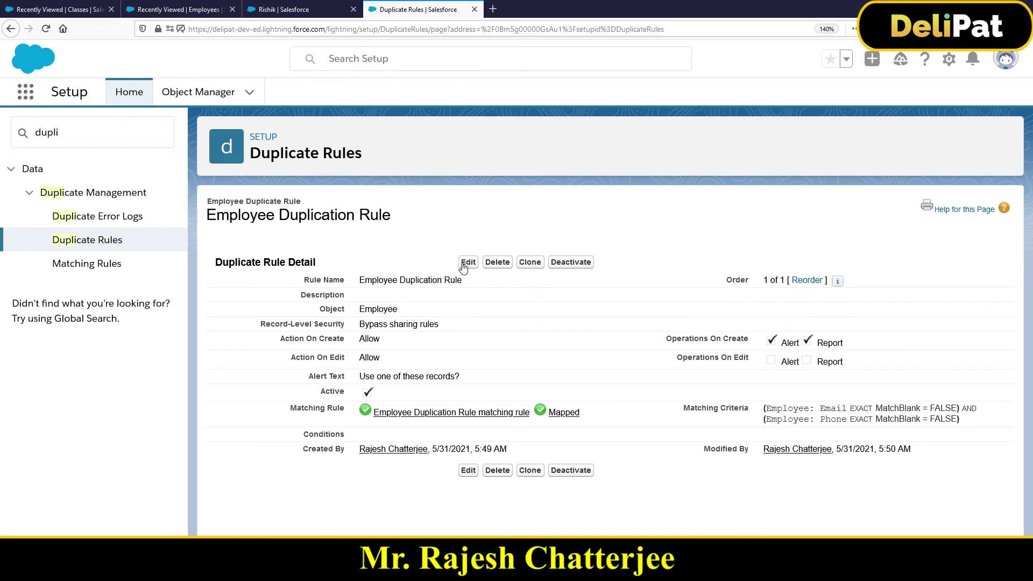
- Open the Employee Duplication Rule for editing and find its Action On Create setting
left_click(467, 262)
scroll(330, 313, "down", 3)
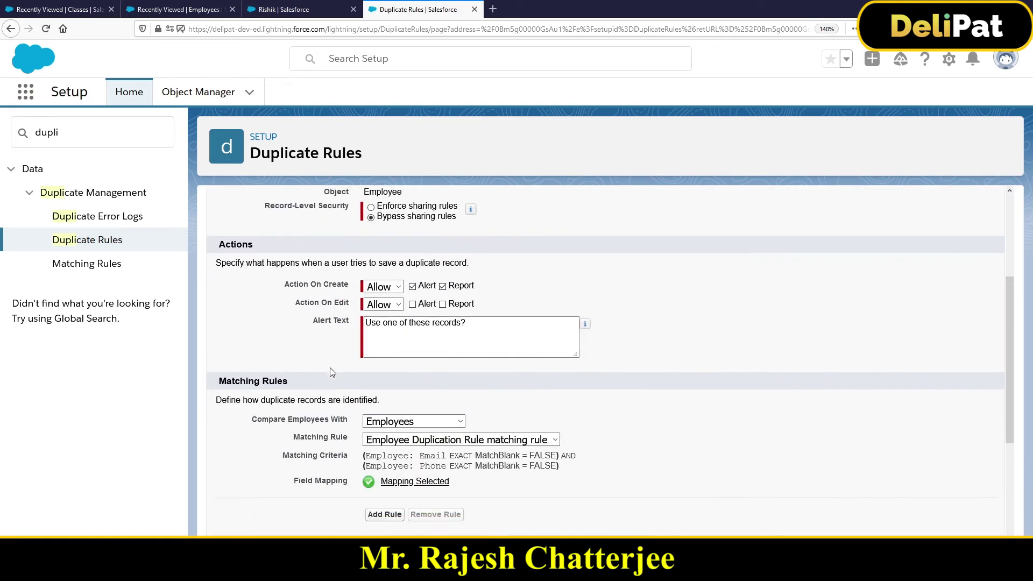
left_click_drag(285, 281, 355, 279)
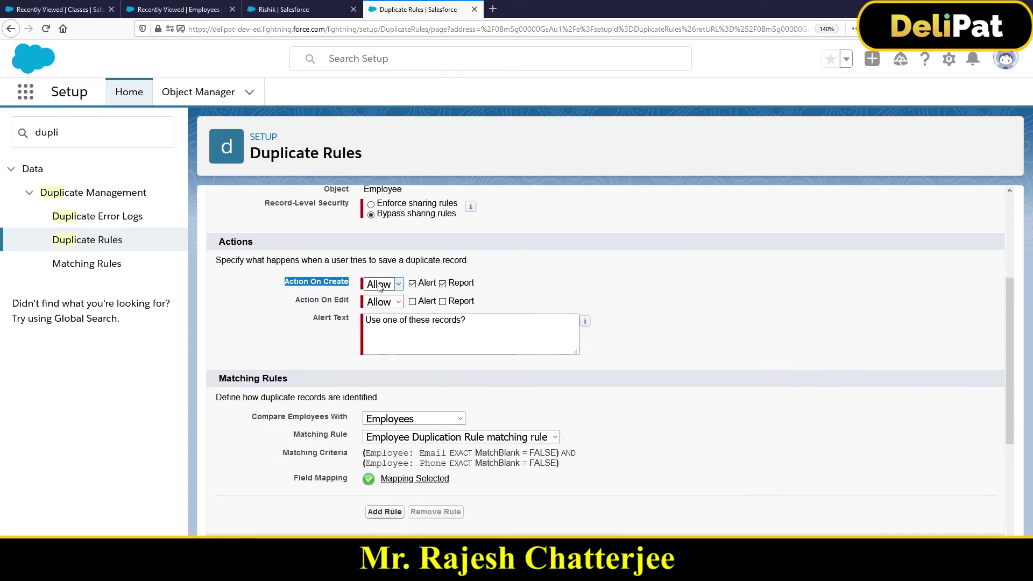
scroll(316, 373, "down", 3)
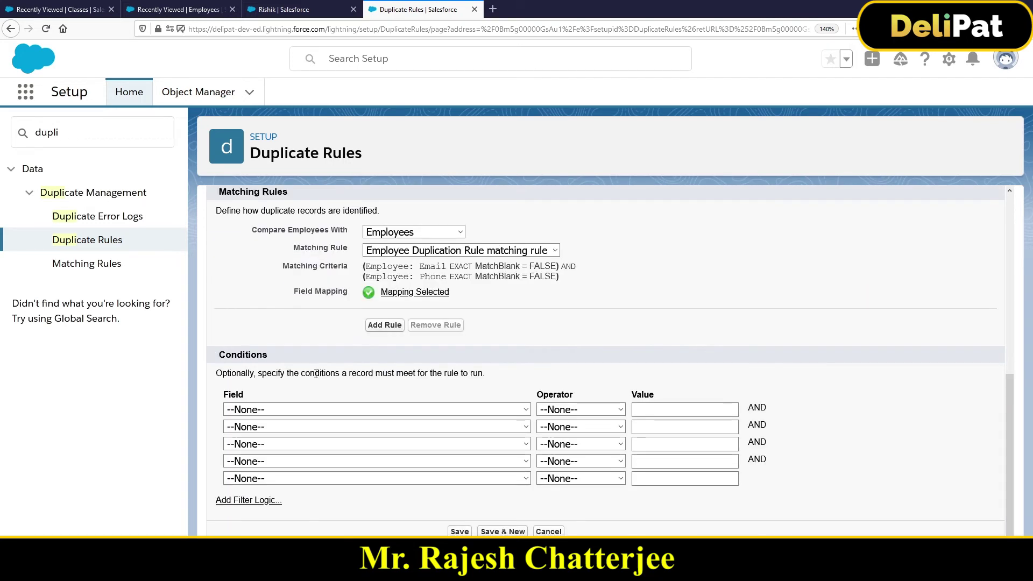
scroll(327, 373, "up", 4)
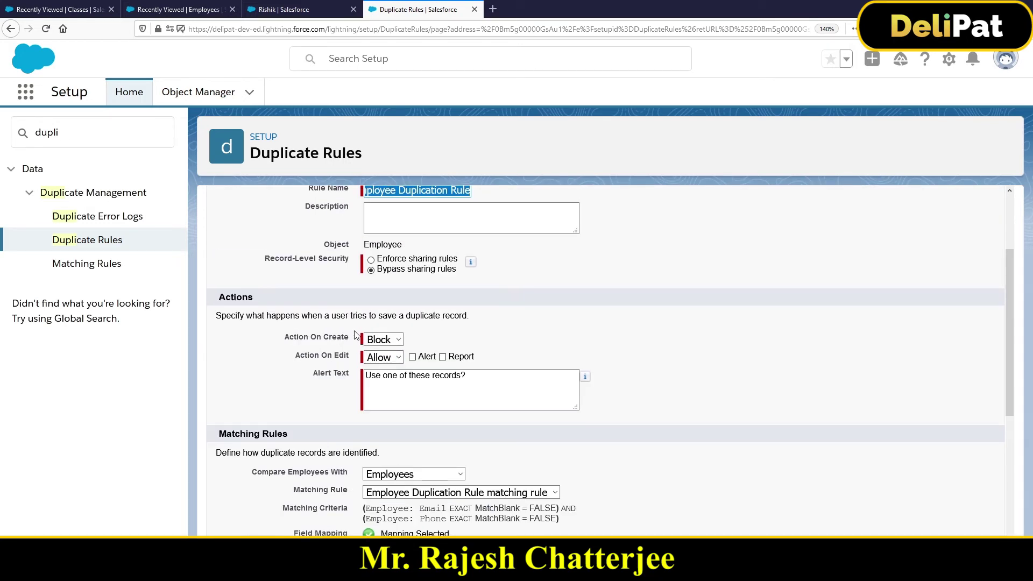
left_click_drag(284, 339, 346, 344)
- Change Action On Create to Block, leaving edits allowed without alert or report
left_click(399, 340)
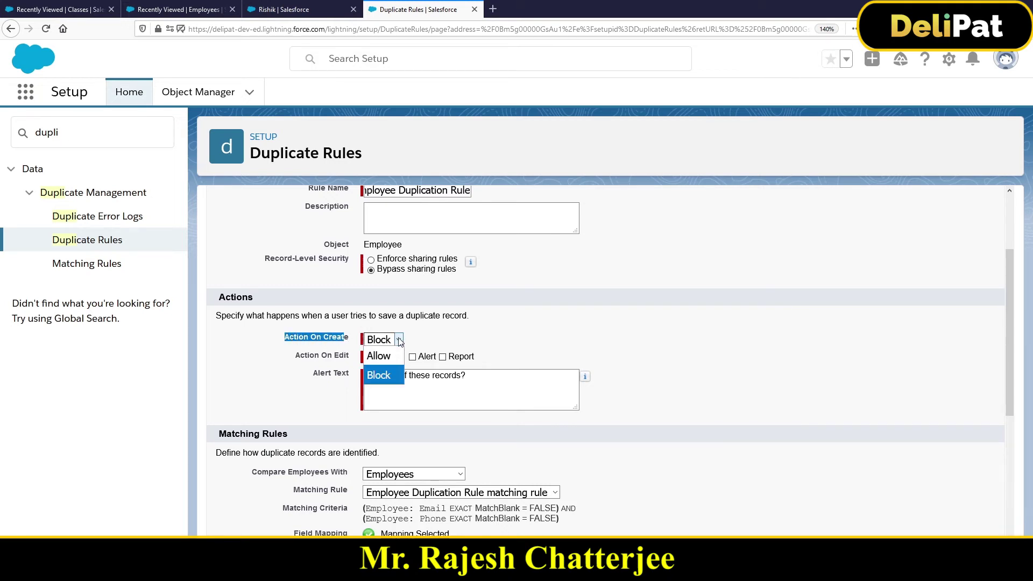
left_click(395, 357)
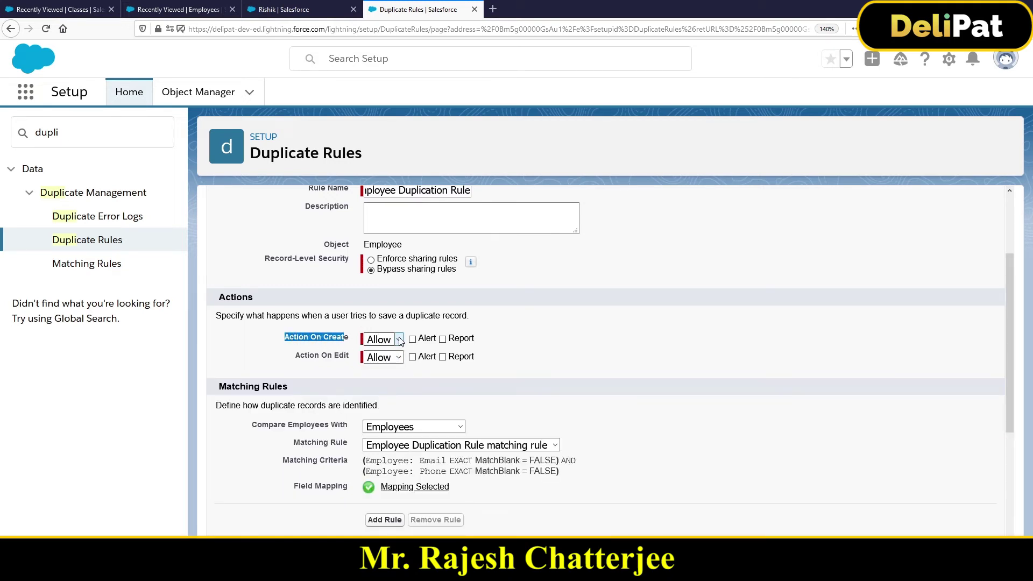
left_click(388, 339)
left_click(383, 375)
scroll(226, 357, "down", 6)
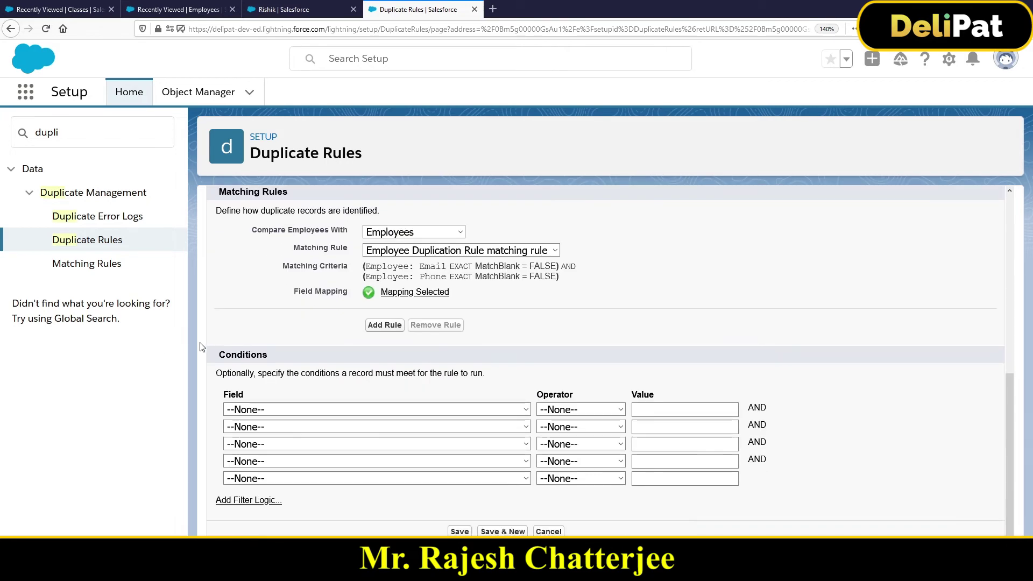
scroll(360, 269, "up", 5)
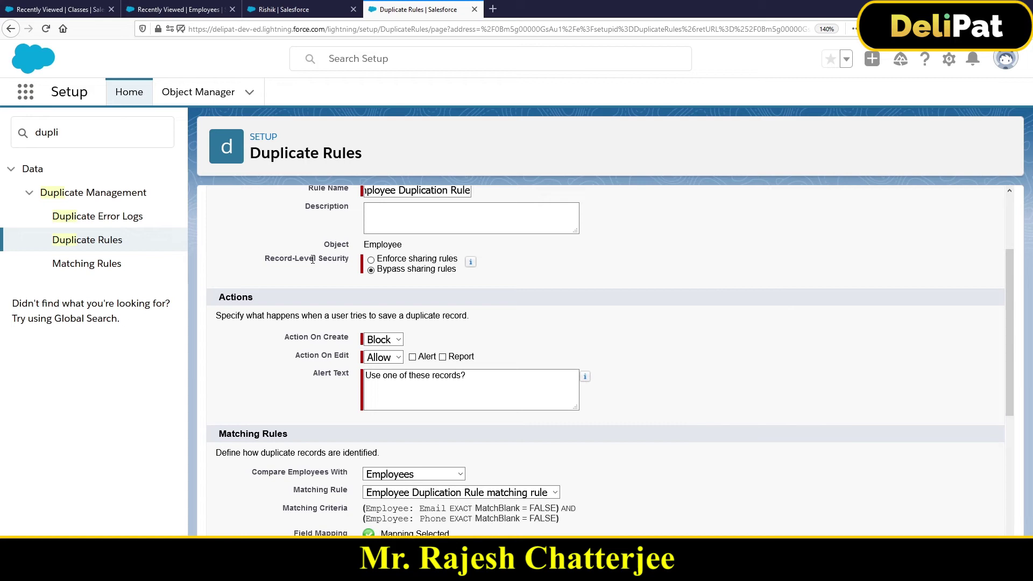
scroll(313, 260, "down", 4)
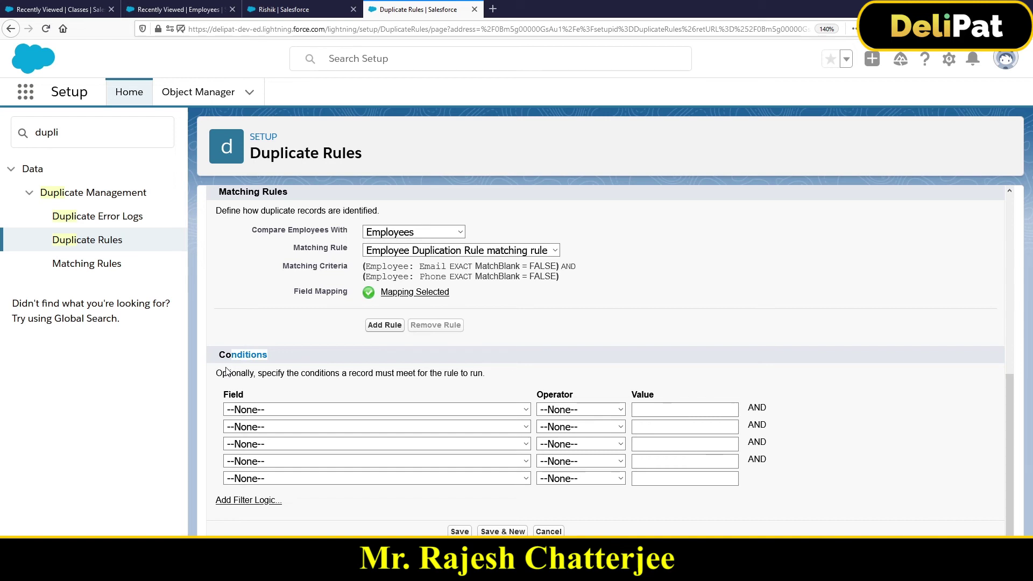
- Save the edited Employee Duplication Rule, leaving the optional Conditions section empty
scroll(401, 278, "up", 10)
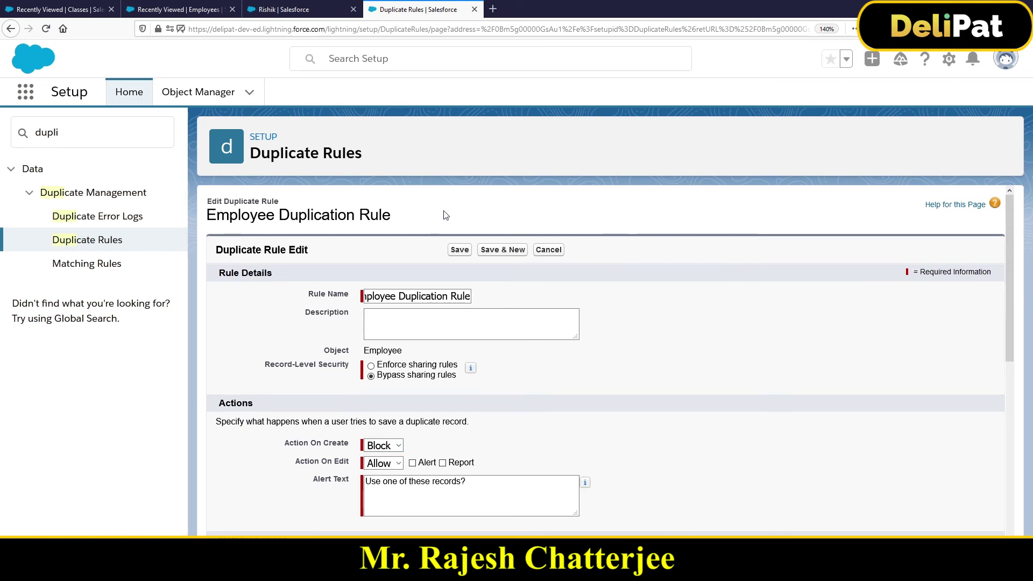
scroll(456, 252, "down", 8)
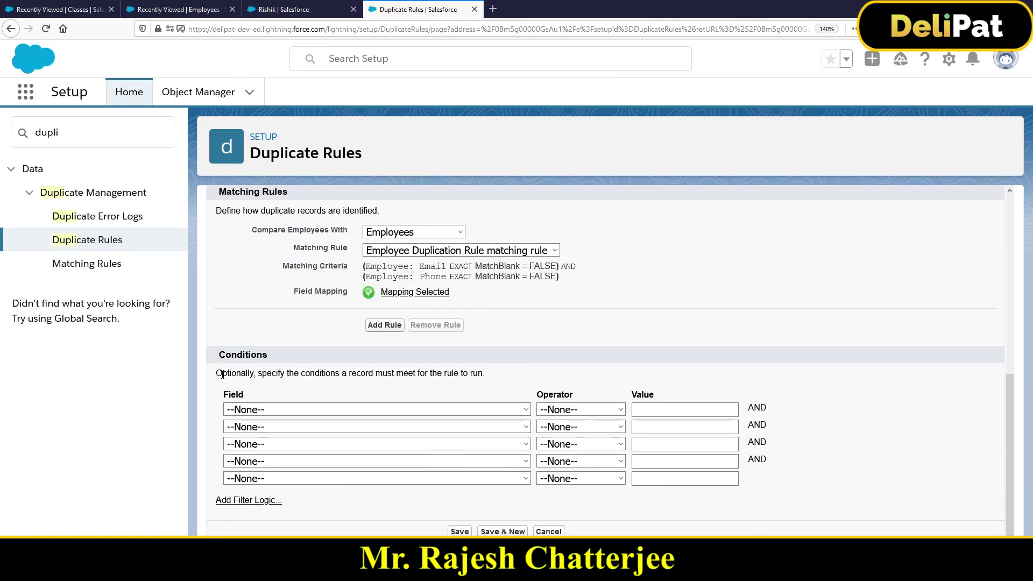
left_click_drag(223, 374, 386, 370)
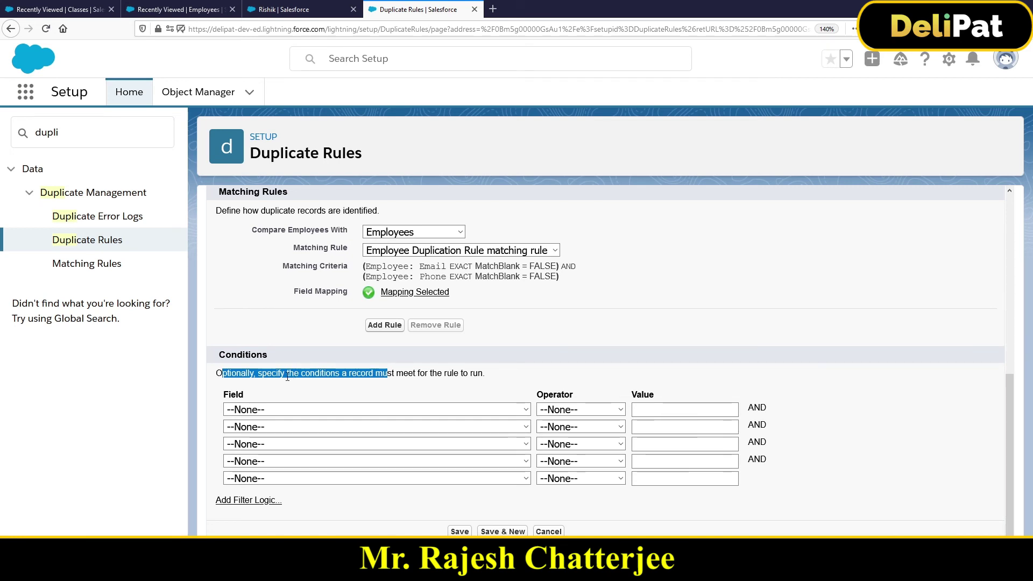
left_click(459, 531)
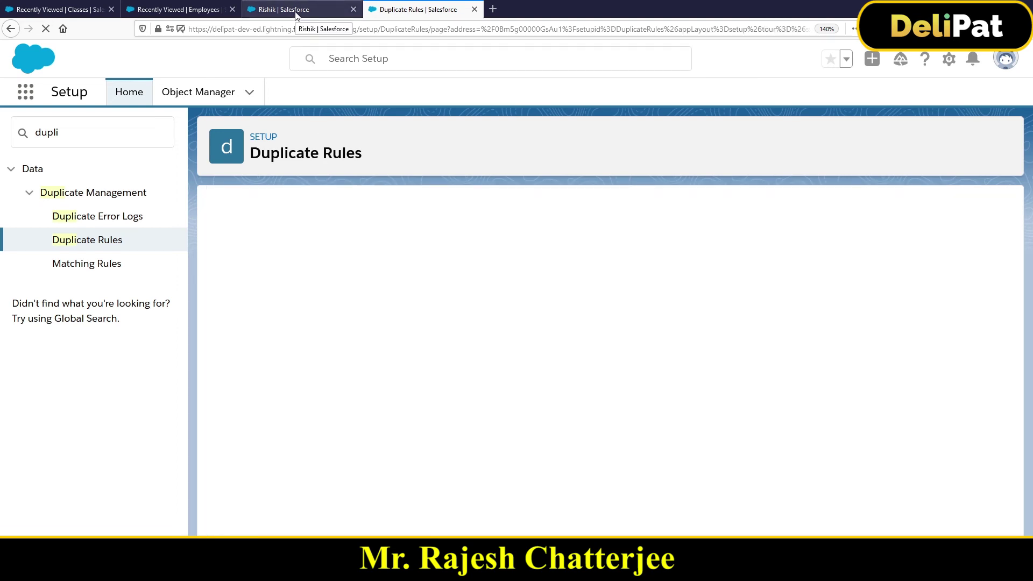
- Clone the EMP-0006 employee record and try saving the copy as a new employee
left_click(306, 16)
left_click(998, 141)
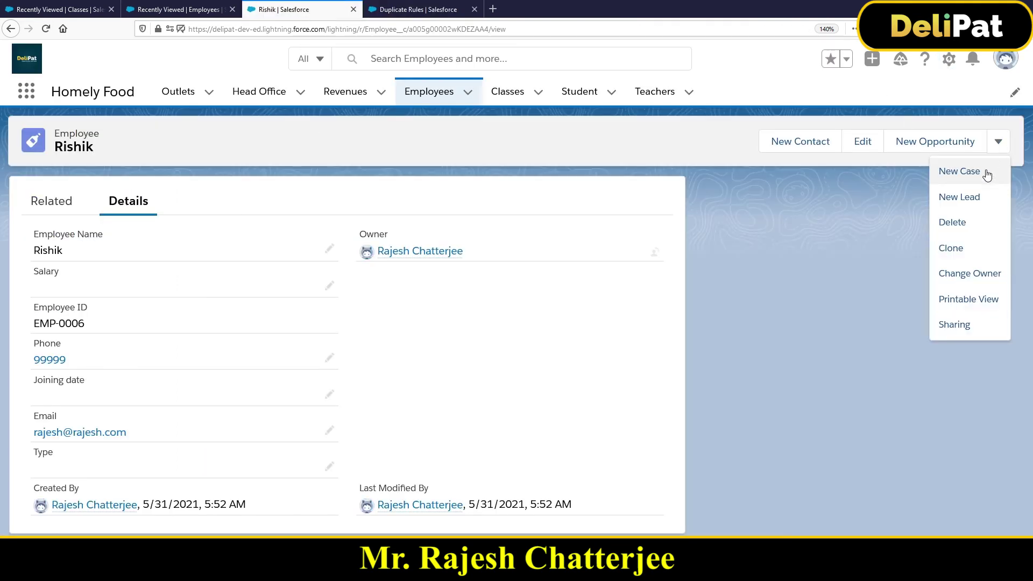
left_click(952, 248)
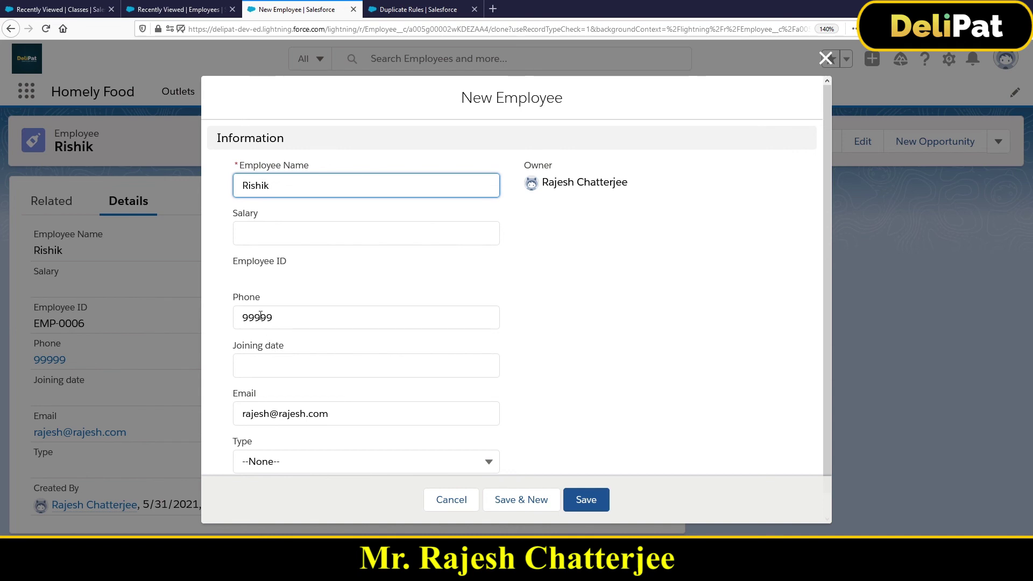
scroll(503, 435, "down", 1)
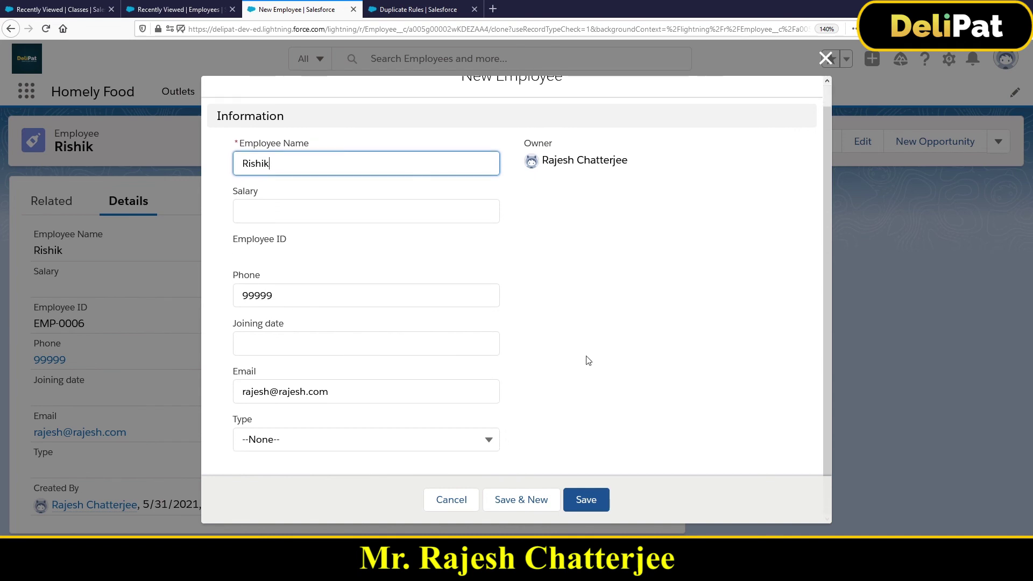
left_click(591, 503)
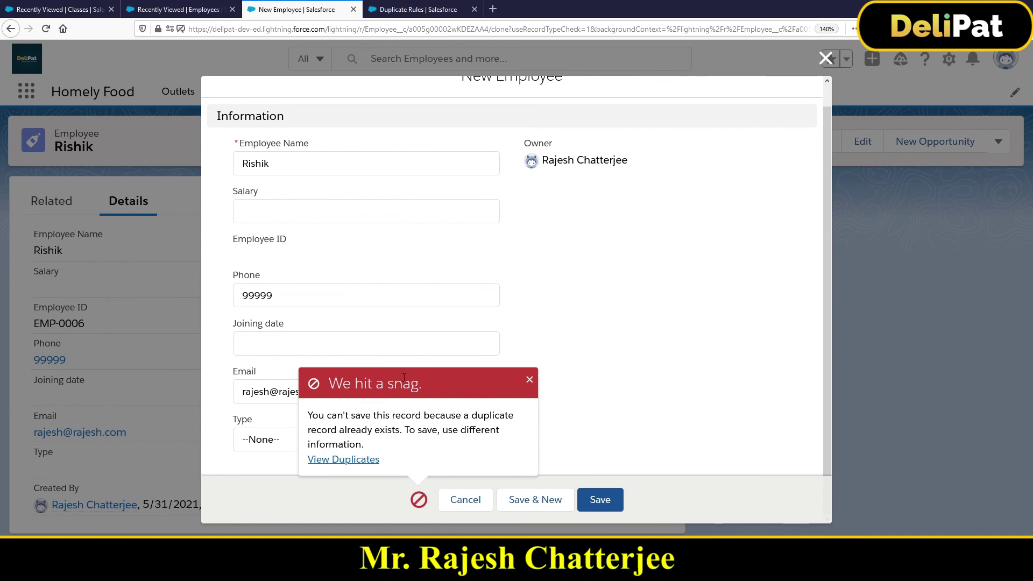
- Confirm the Duplicate Rule shows Action On Create as Block
left_click(412, 19)
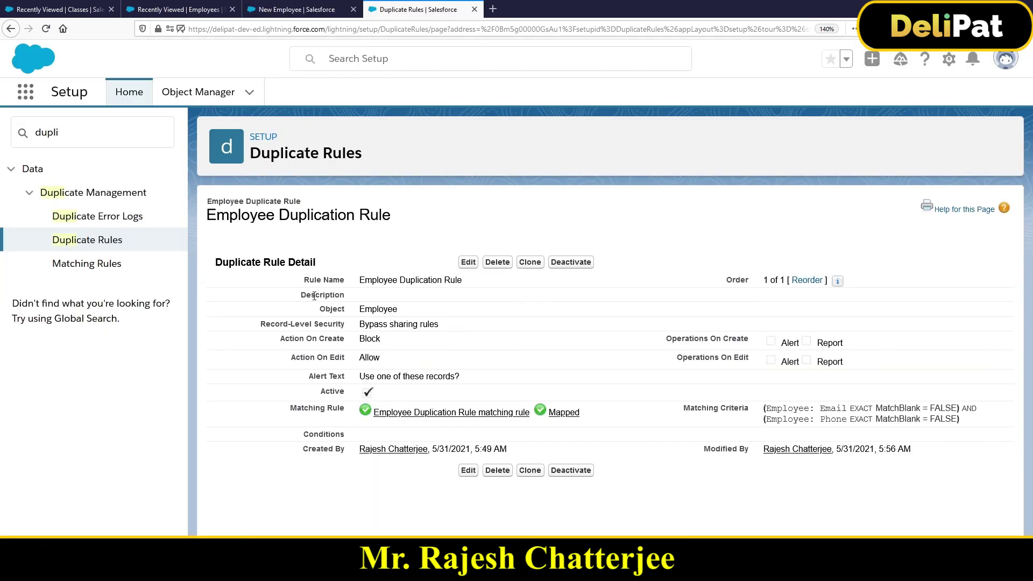
left_click_drag(280, 338, 405, 347)
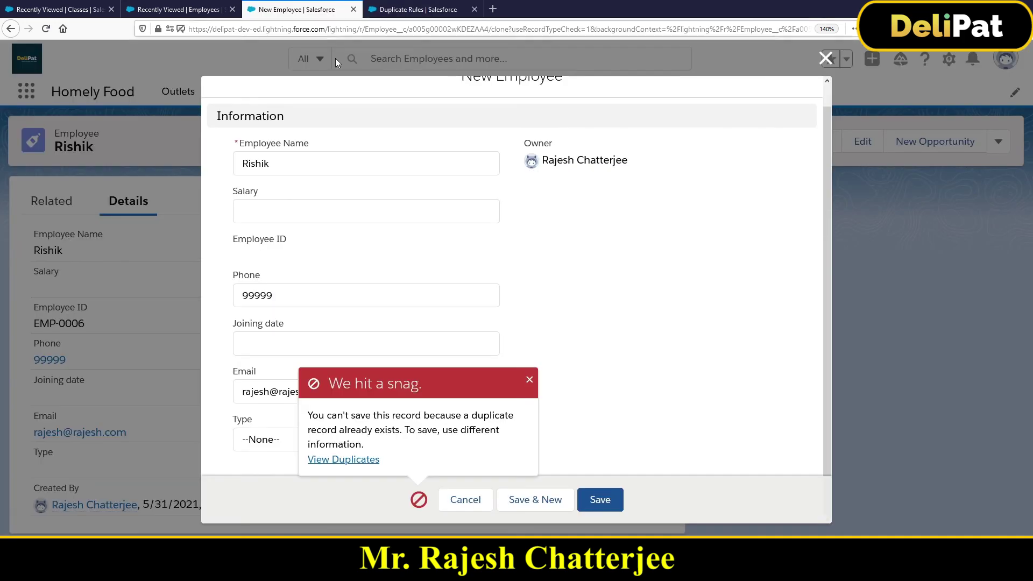
left_click(328, 9)
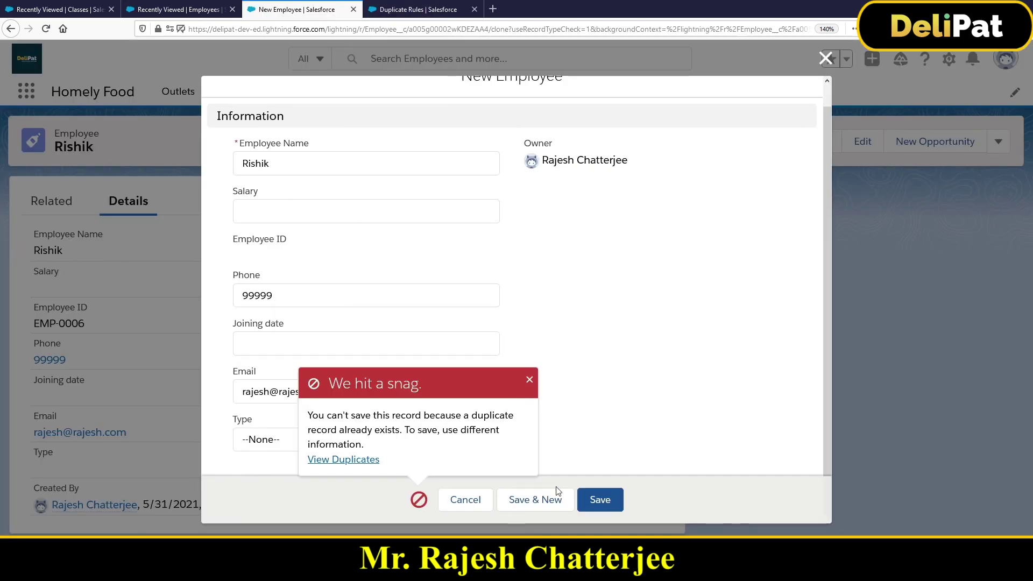
- Retry saving the cloned employee twice, then close the blocked New Employee form
left_click(600, 505)
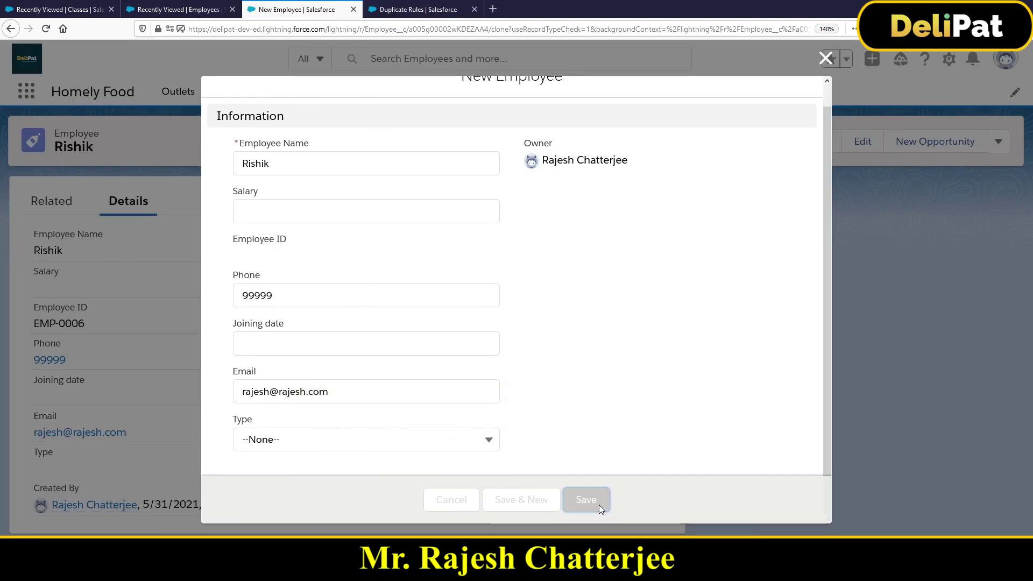
left_click(600, 505)
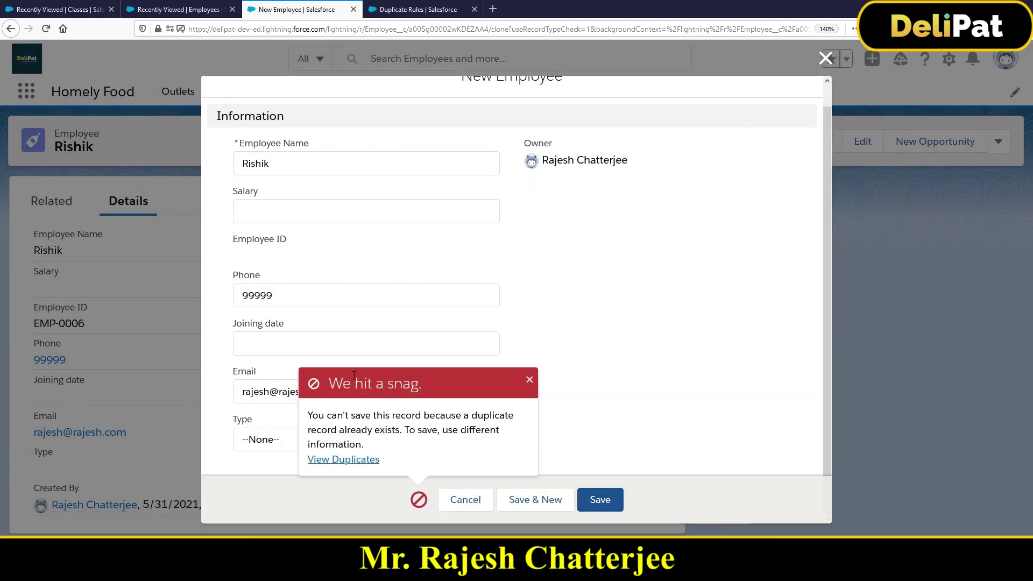
left_click(825, 59)
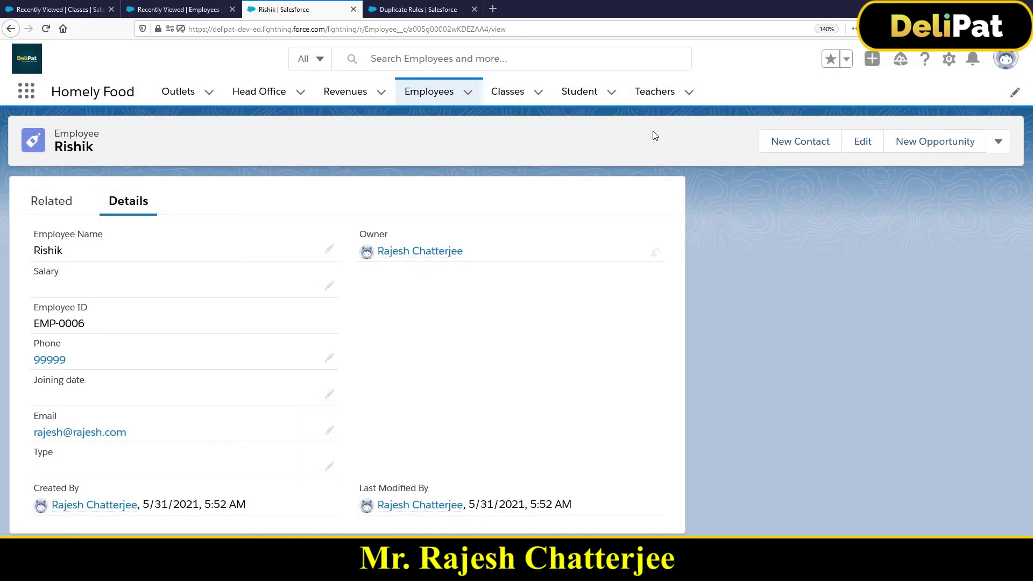